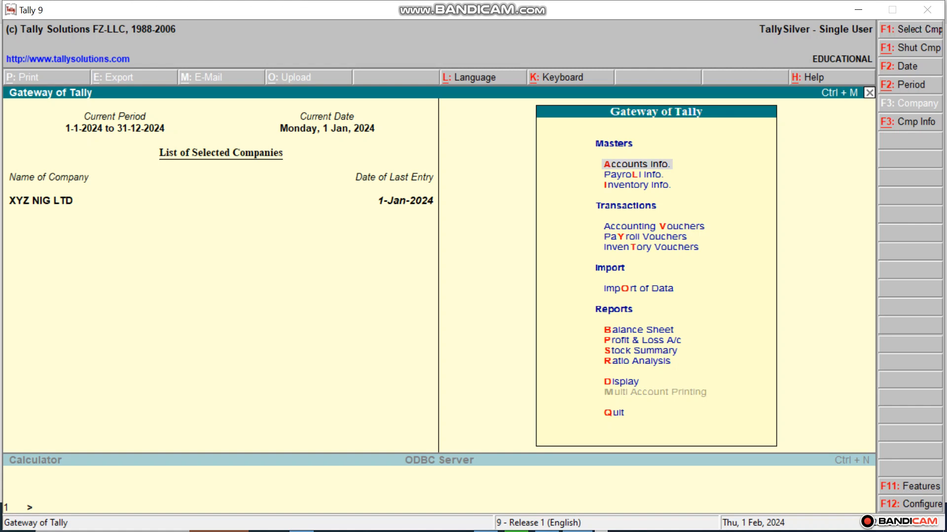
pyautogui.press('Return')
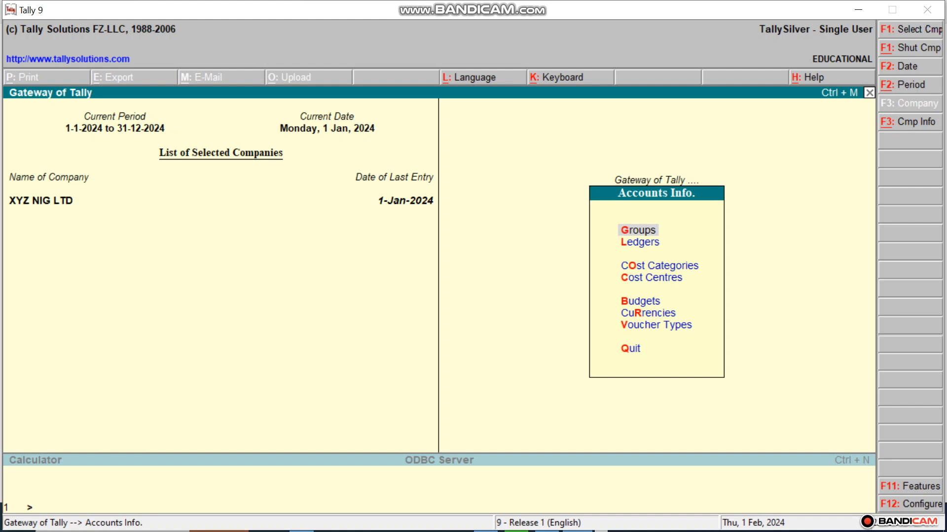
pyautogui.press('Escape')
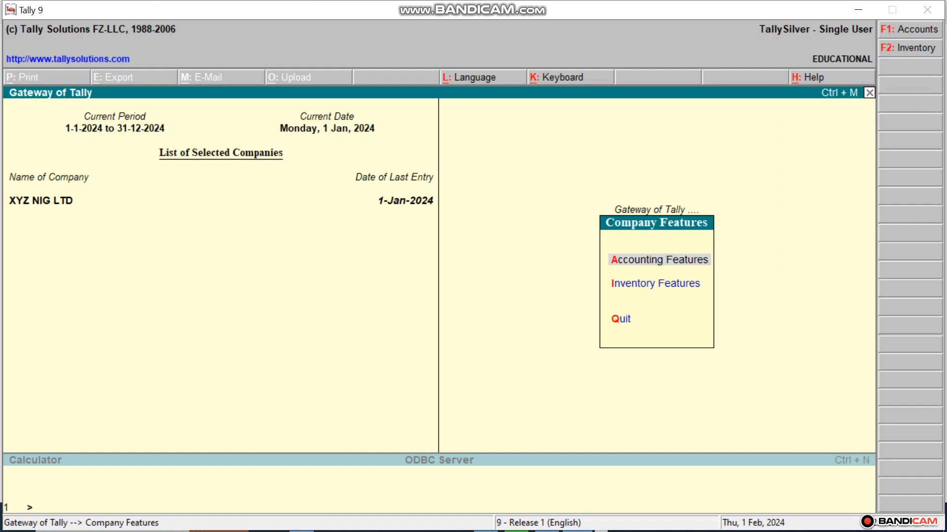
pyautogui.press('Escape')
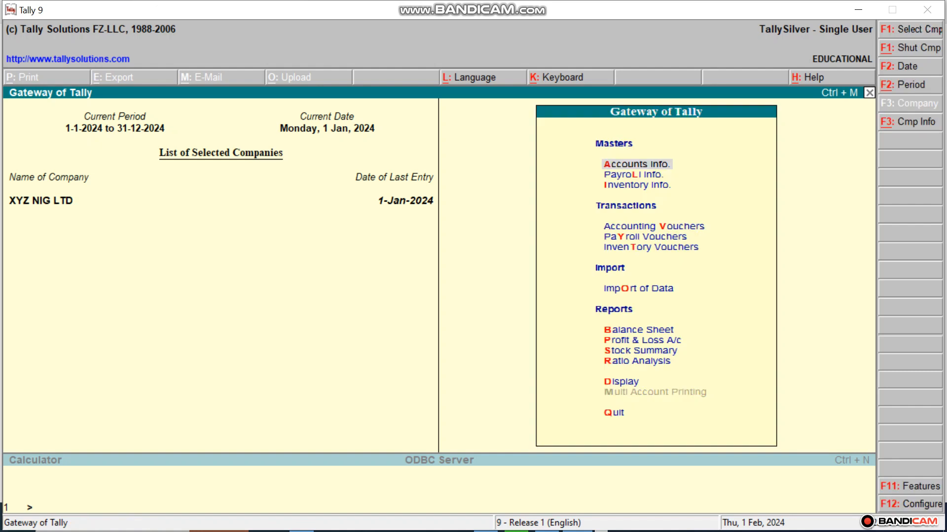
# In the accounting features of XYZ NIG LTD, set Maintain Cost Centres to Yes.
pyautogui.press('F11')
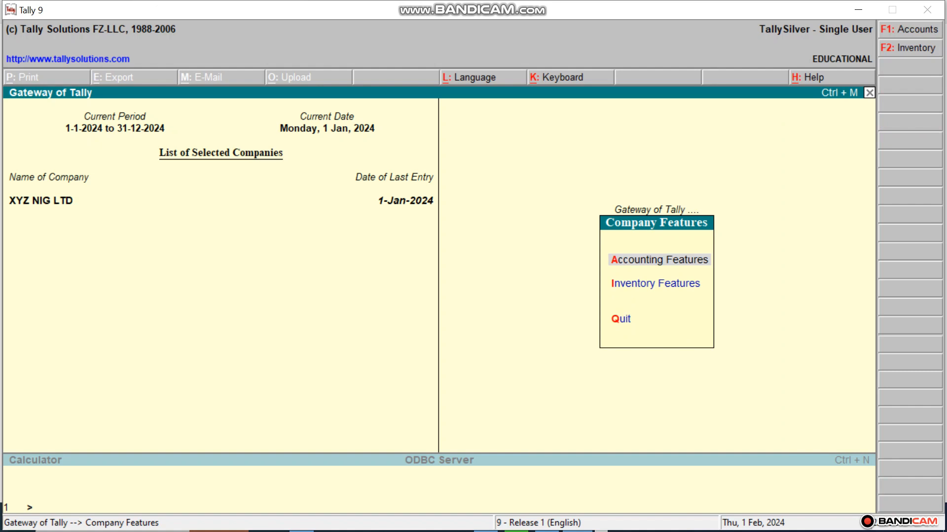
pyautogui.press('Return')
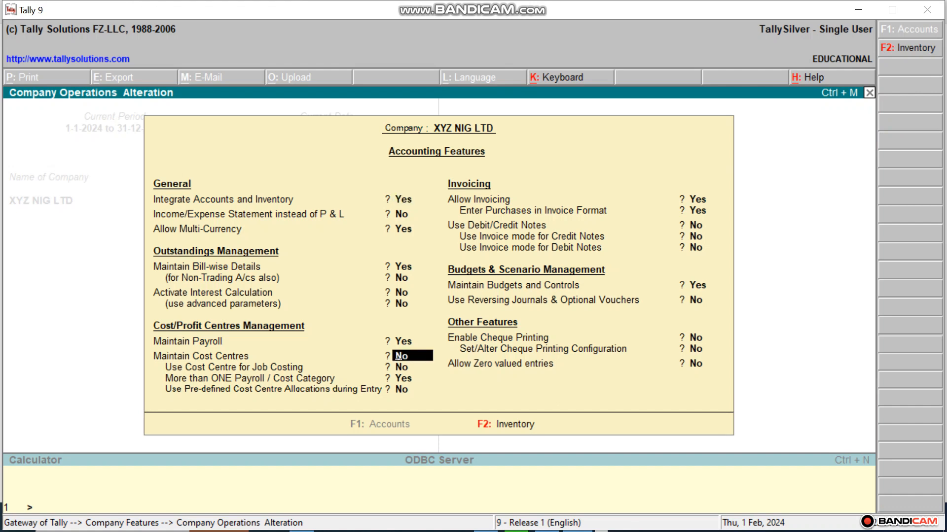
pyautogui.press('y')
pyautogui.press('n')
pyautogui.press('y')
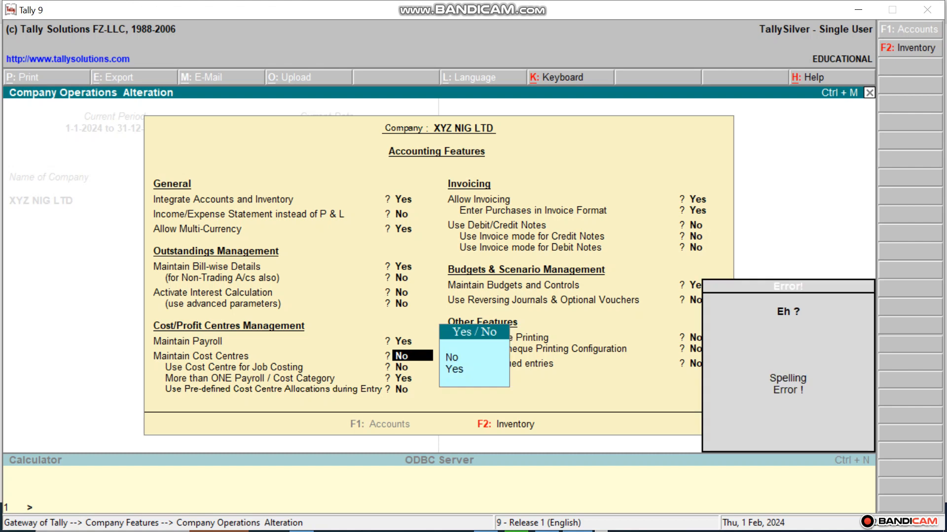
pyautogui.press('BackSpace')
pyautogui.press('BackSpace')
pyautogui.write('Y')
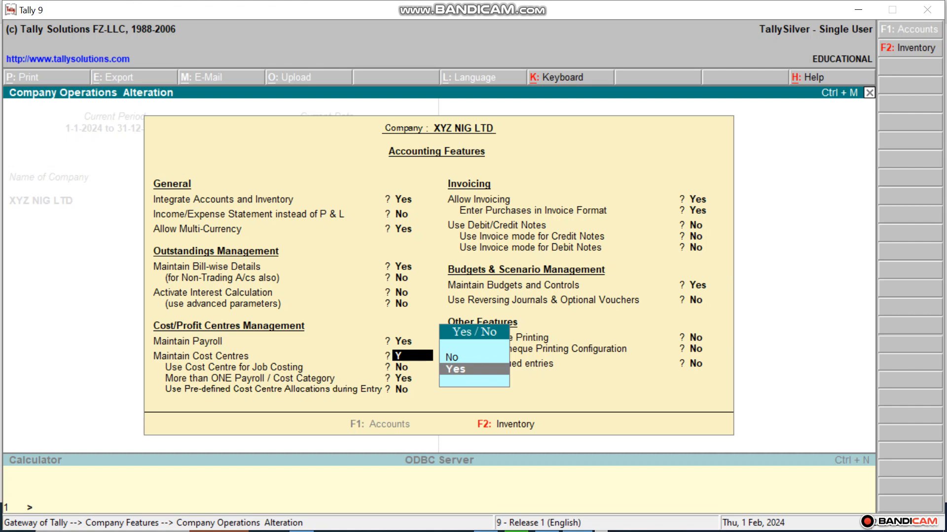
pyautogui.write('E')
pyautogui.press('BackSpace')
pyautogui.write('es')
pyautogui.press('Return')
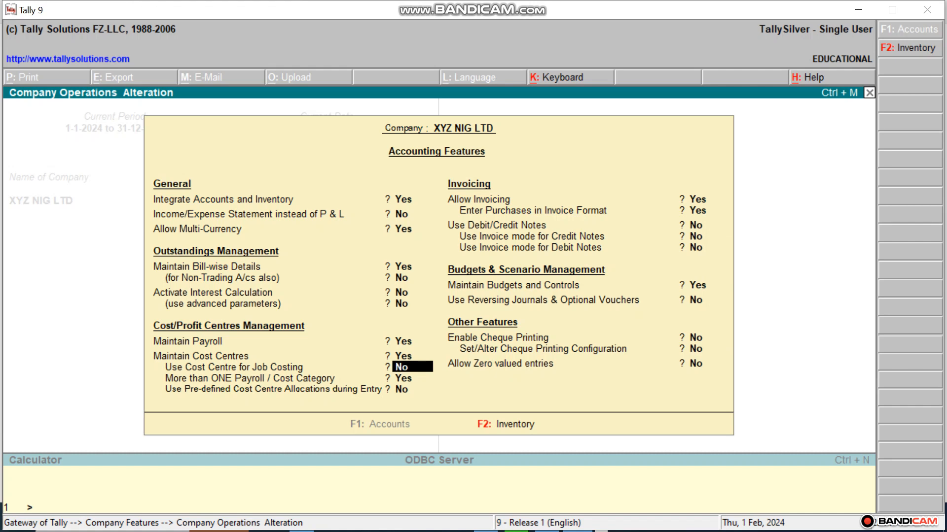
# Keep the remaining accounting features as they are, accept the company alteration, and return to the Gateway of Tally.
pyautogui.press('Return')
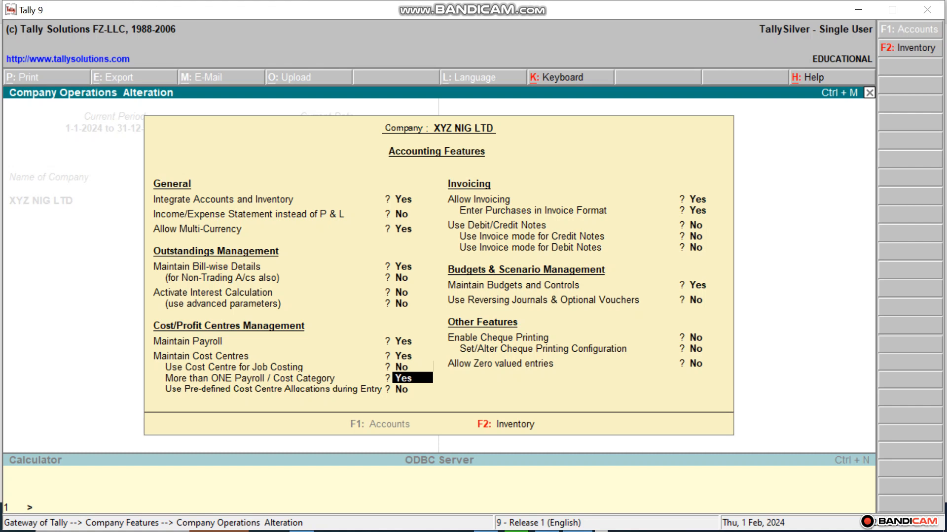
pyautogui.press('Return')
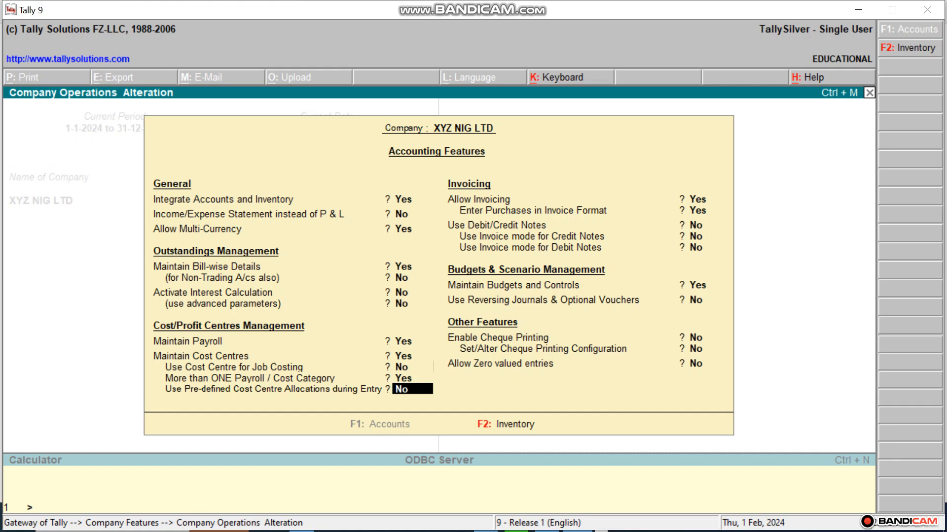
pyautogui.press('Return')
pyautogui.press('Return')
pyautogui.press('Return')
pyautogui.press('Return')
pyautogui.press('Return')
pyautogui.press('Return')
pyautogui.press('Return')
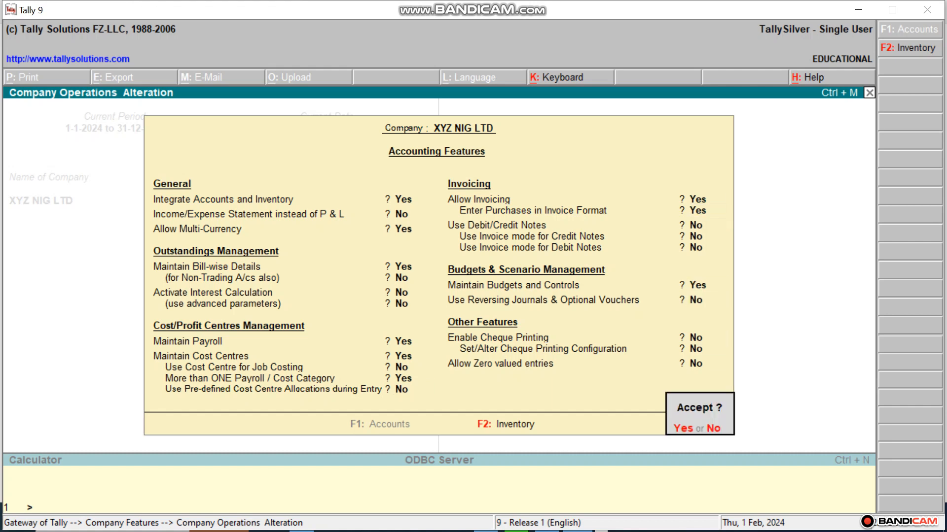
pyautogui.press('Return')
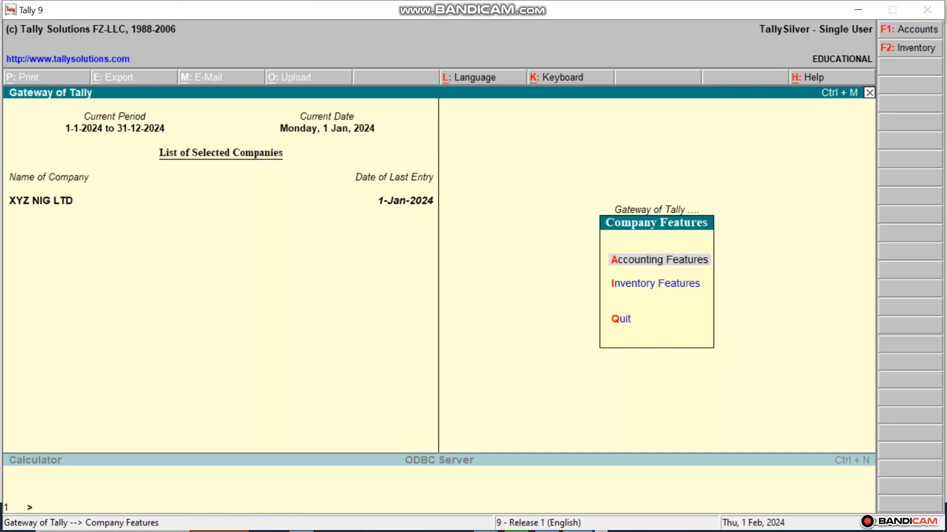
pyautogui.press('Escape')
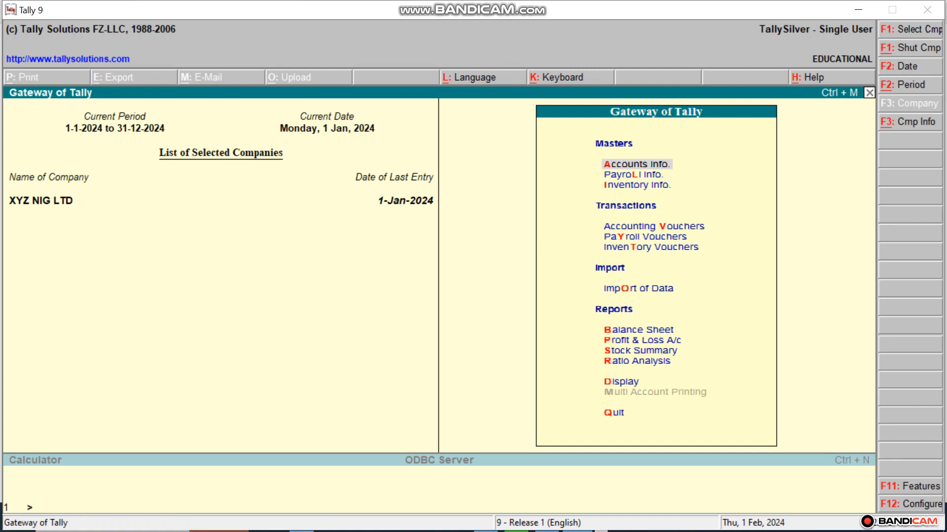
pyautogui.press('Return')
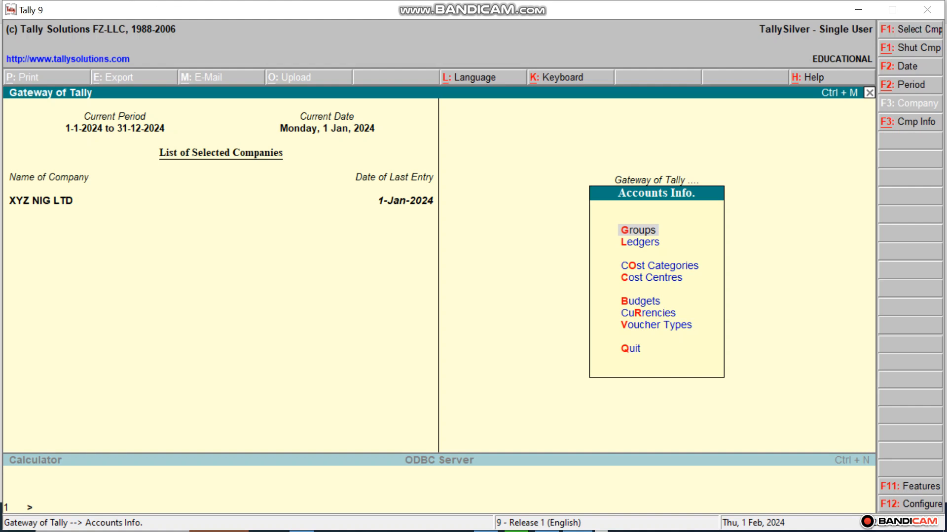
pyautogui.press('c')
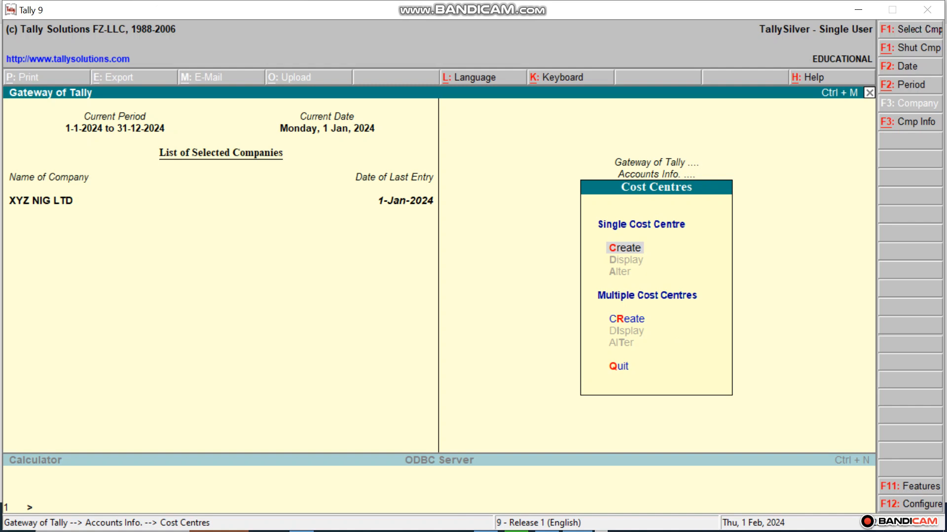
pyautogui.press('Return')
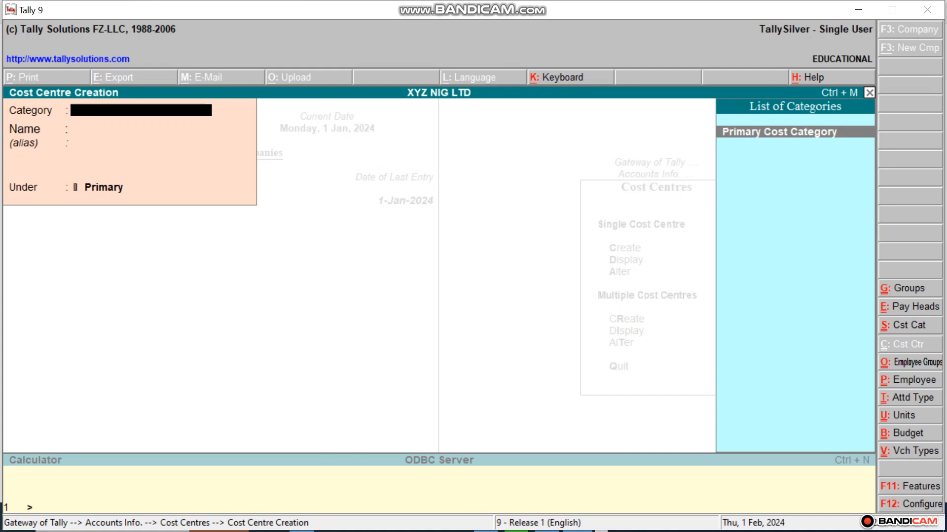
pyautogui.press('Escape')
pyautogui.press('Return')
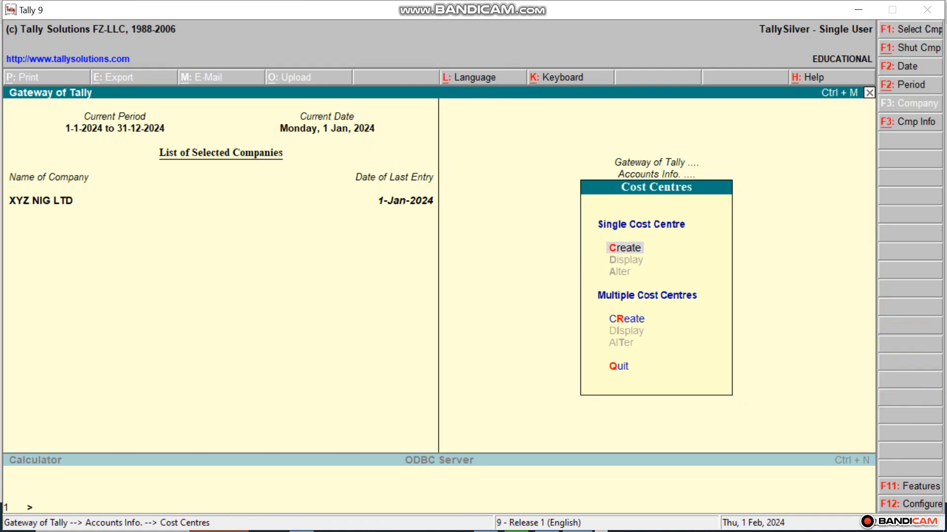
pyautogui.press('Escape')
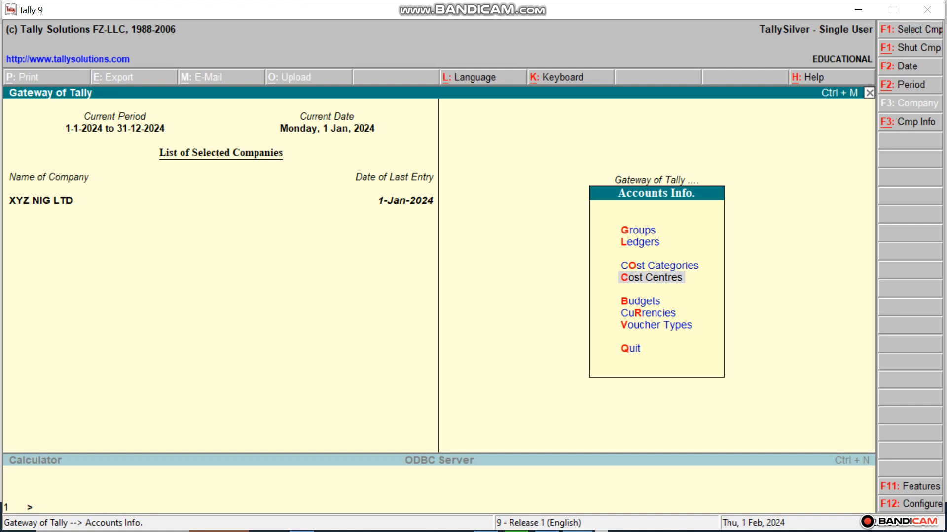
pyautogui.press('Escape')
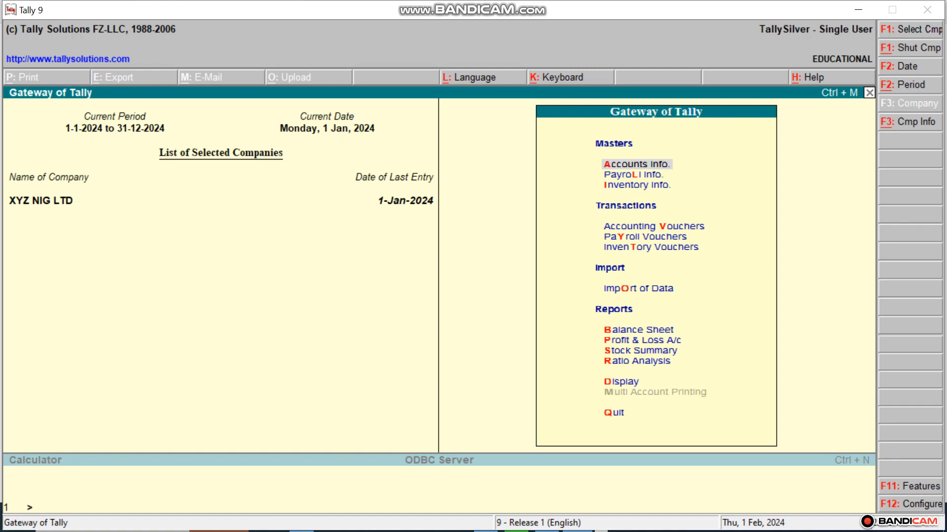
# Review the company's accounting features again and quit without saving, returning to the Gateway of Tally.
pyautogui.press('Return')
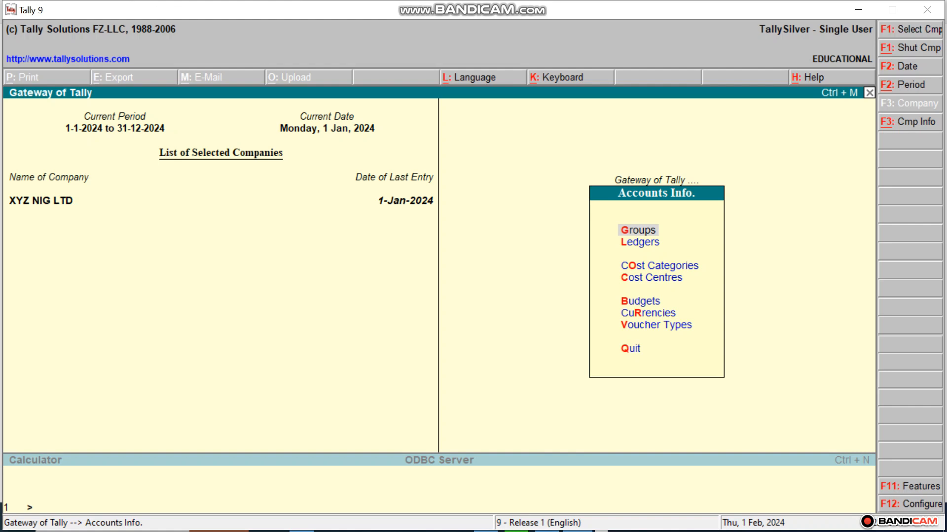
pyautogui.press('F11')
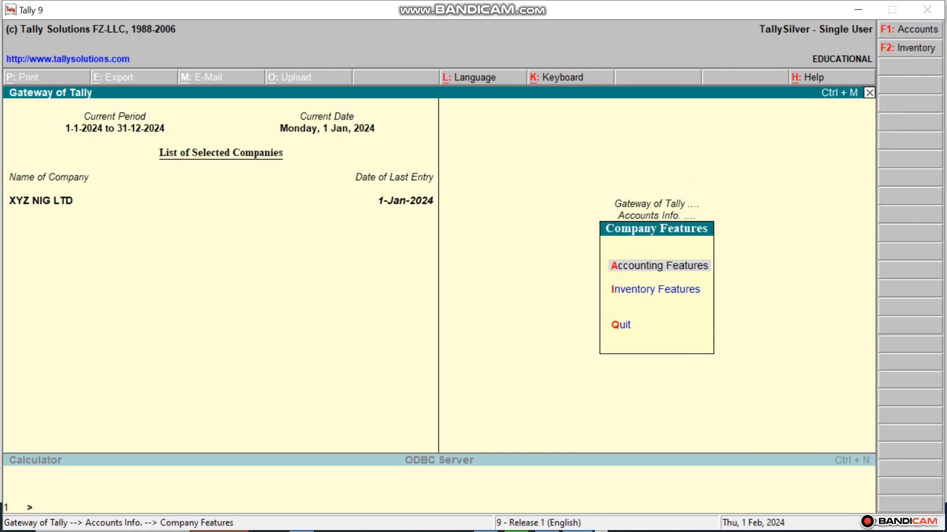
pyautogui.press('Return')
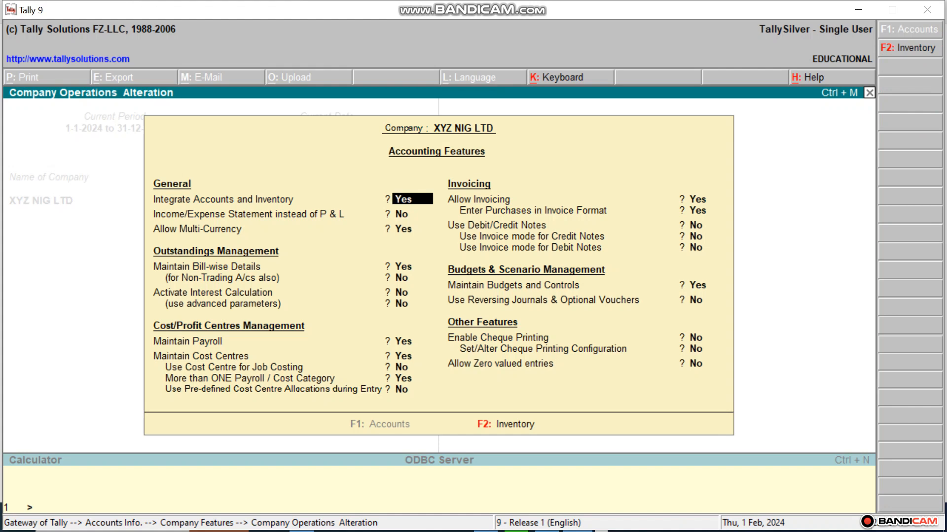
pyautogui.press('BackSpace')
pyautogui.press('Escape')
pyautogui.press('n')
pyautogui.press('Escape')
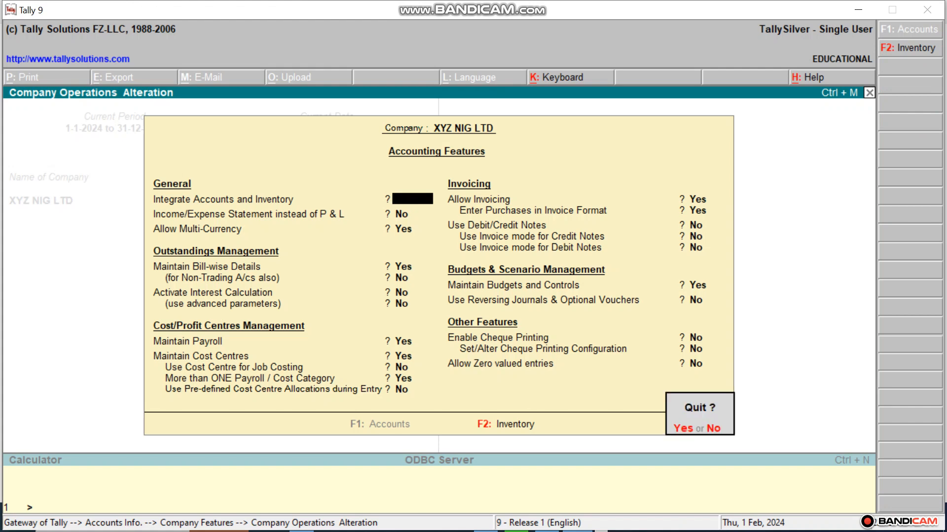
pyautogui.press('y')
pyautogui.press('Escape')
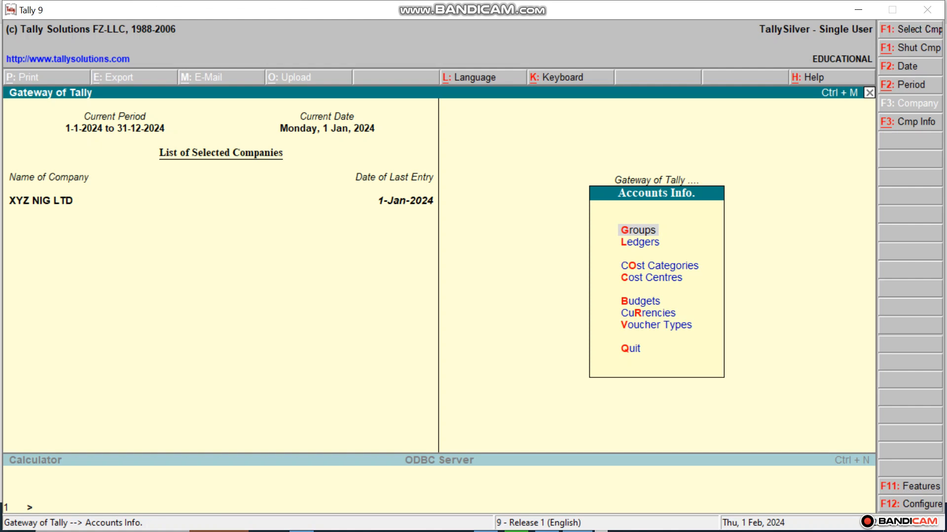
pyautogui.press('Escape')
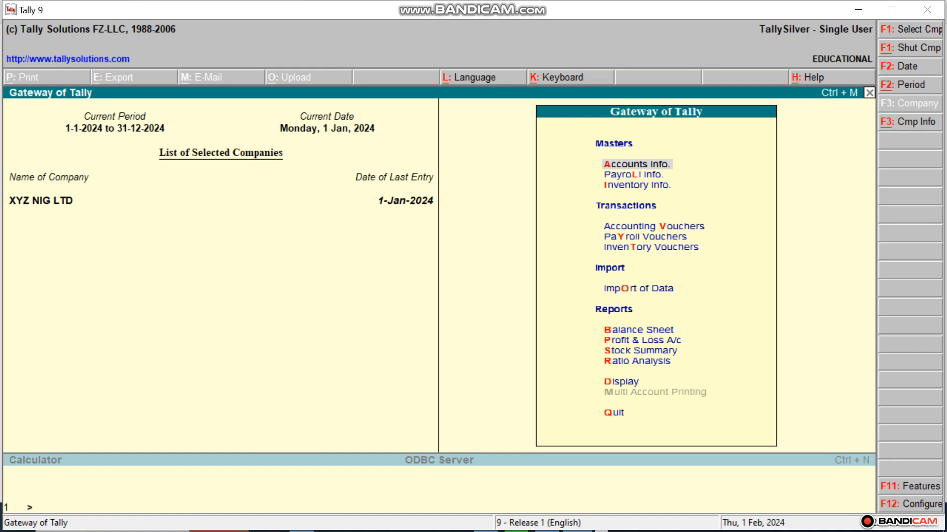
pyautogui.press('Return')
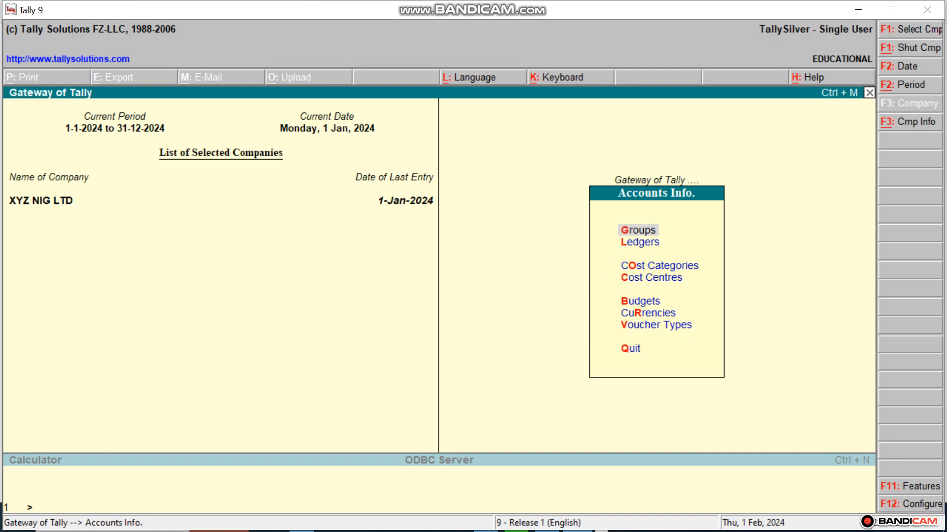
pyautogui.press('Down')
pyautogui.press('Down')
pyautogui.press('Down')
pyautogui.press('Return')
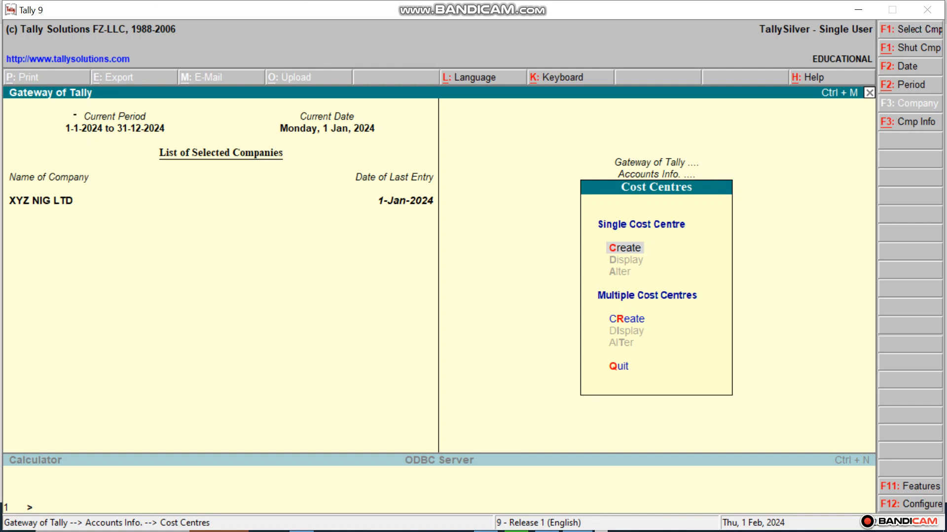
pyautogui.press('Return')
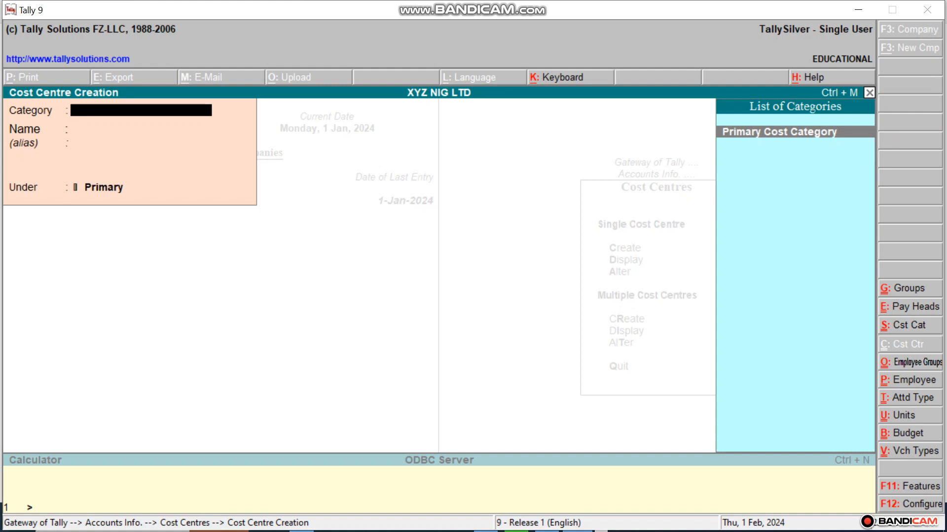
pyautogui.press('Return')
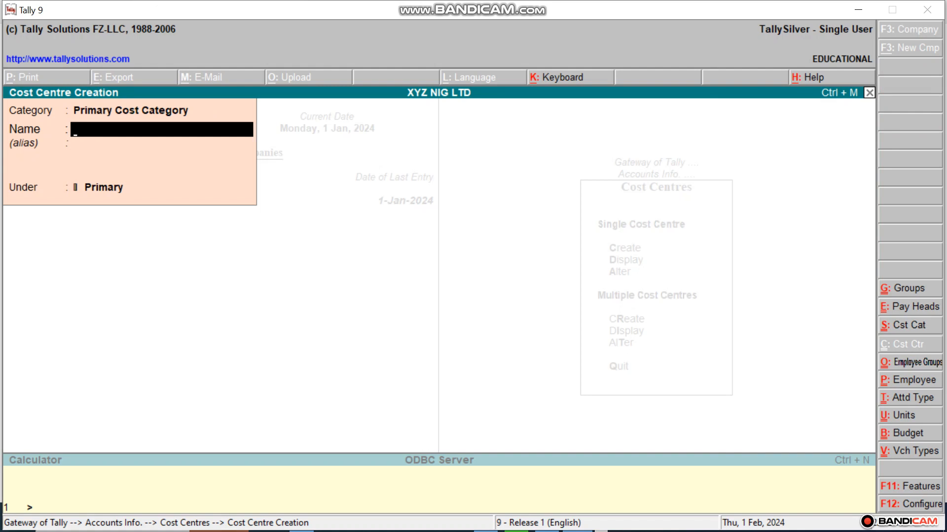
pyautogui.press('Escape')
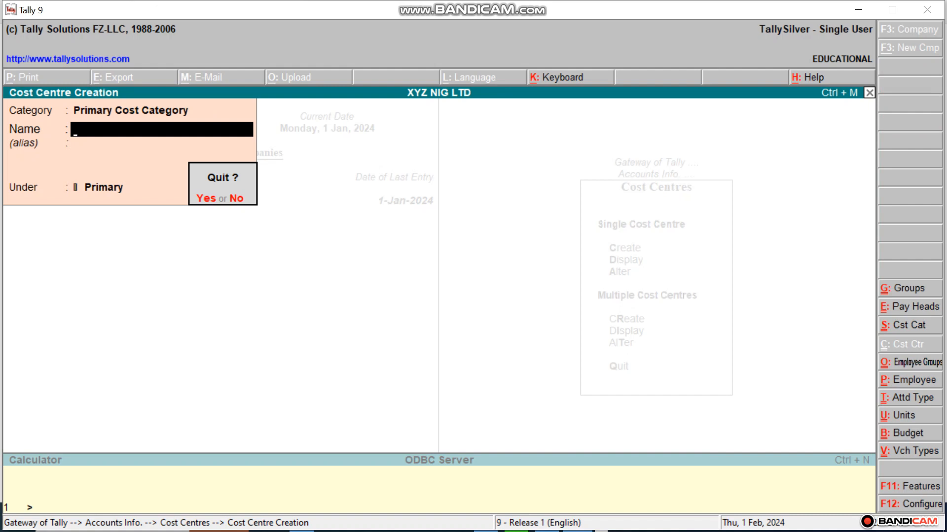
pyautogui.press('y')
pyautogui.press('Escape')
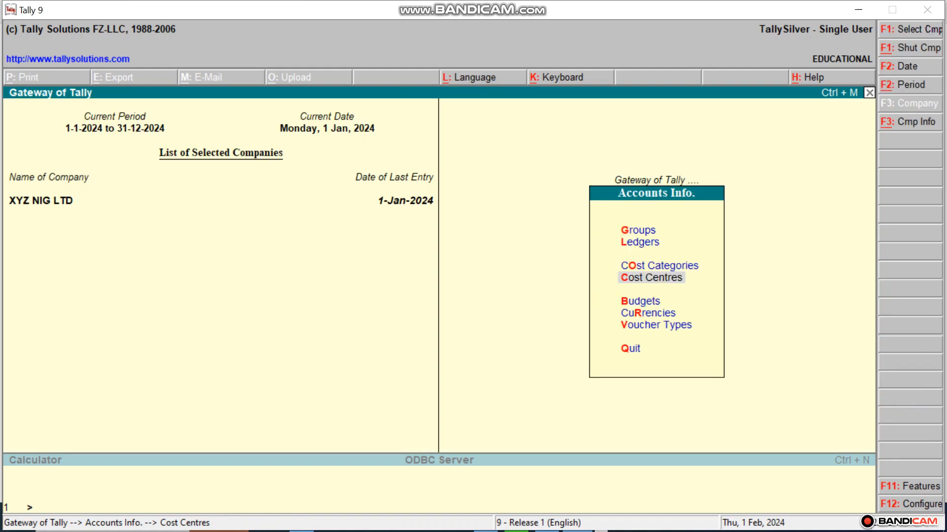
# Check the list of existing cost categories, then begin a new single cost category named JOB without an alias.
pyautogui.press('o')
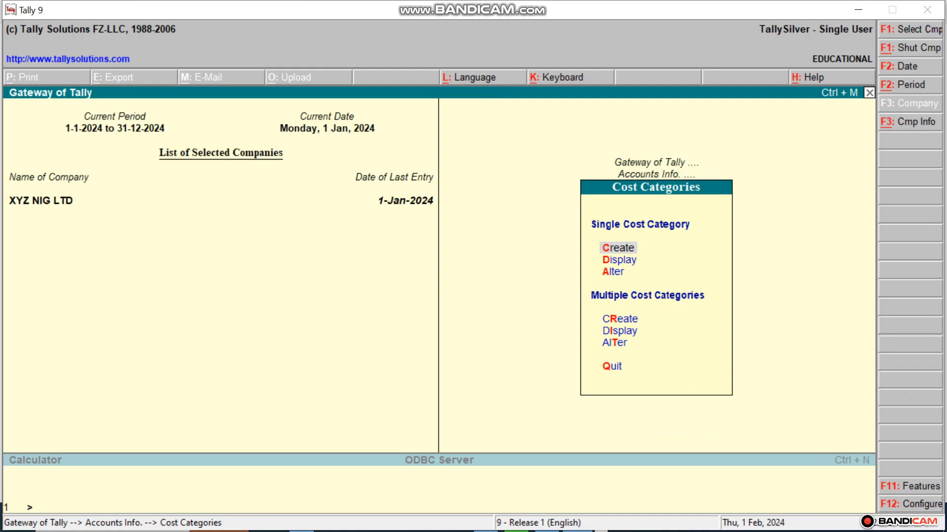
pyautogui.press('d')
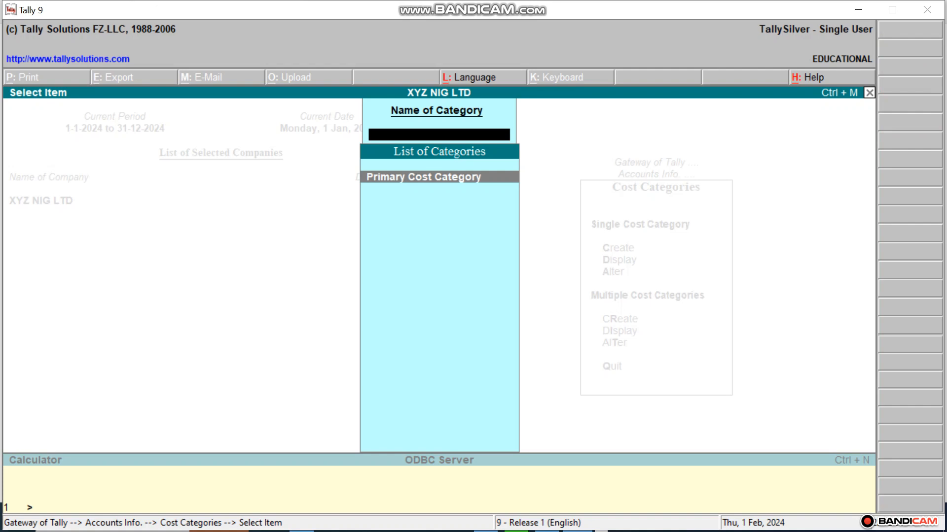
pyautogui.press('Escape')
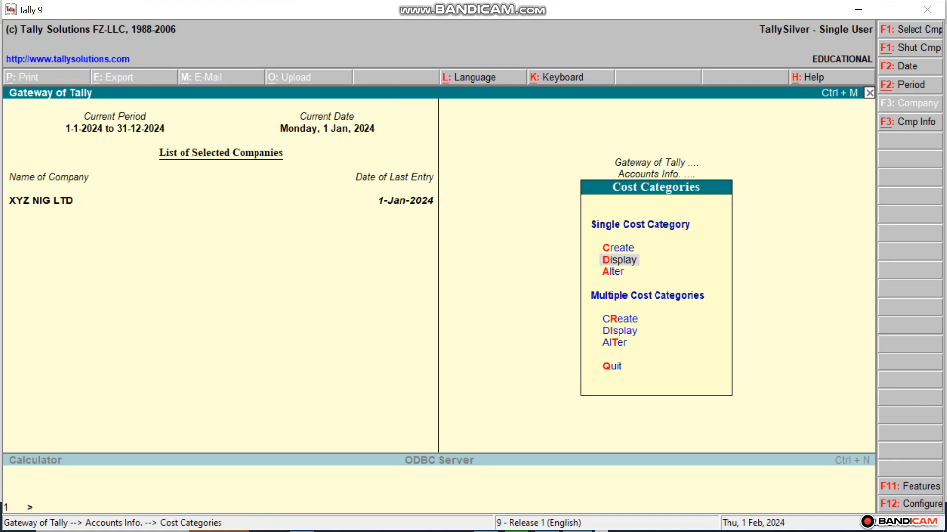
pyautogui.press('c')
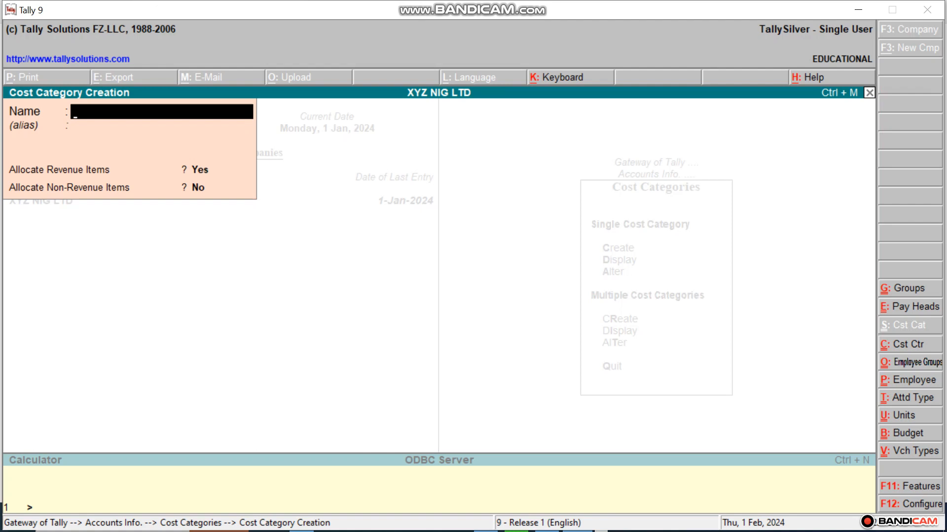
pyautogui.write('JOB')
pyautogui.press('Return')
pyautogui.press('Return')
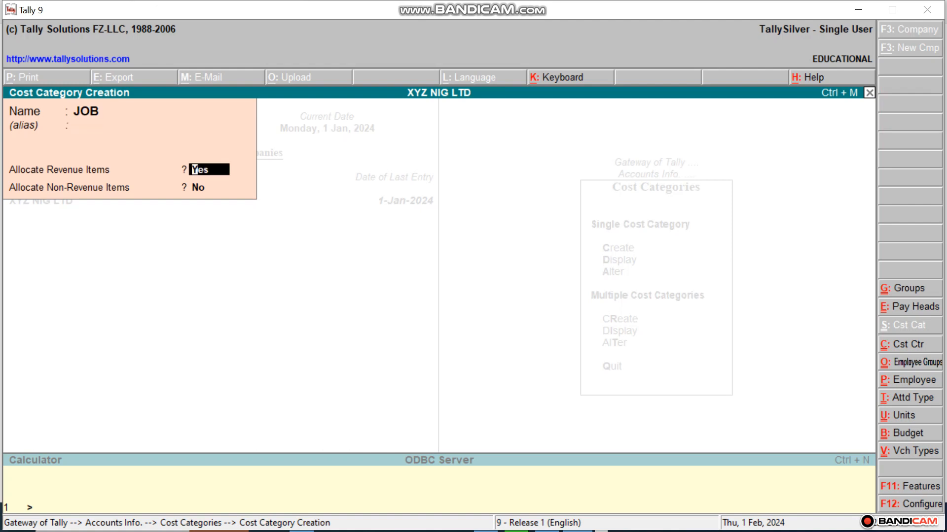
# Keep revenue item allocation at Yes and non-revenue at No, accept the JOB category, and return to Accounts Info.
pyautogui.press('Return')
pyautogui.press('Return')
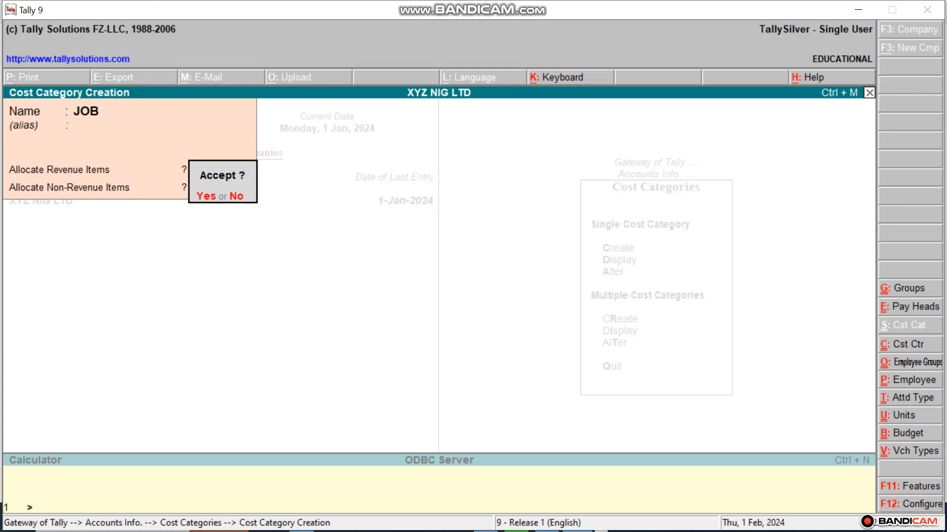
pyautogui.press('n')
pyautogui.press('Escape')
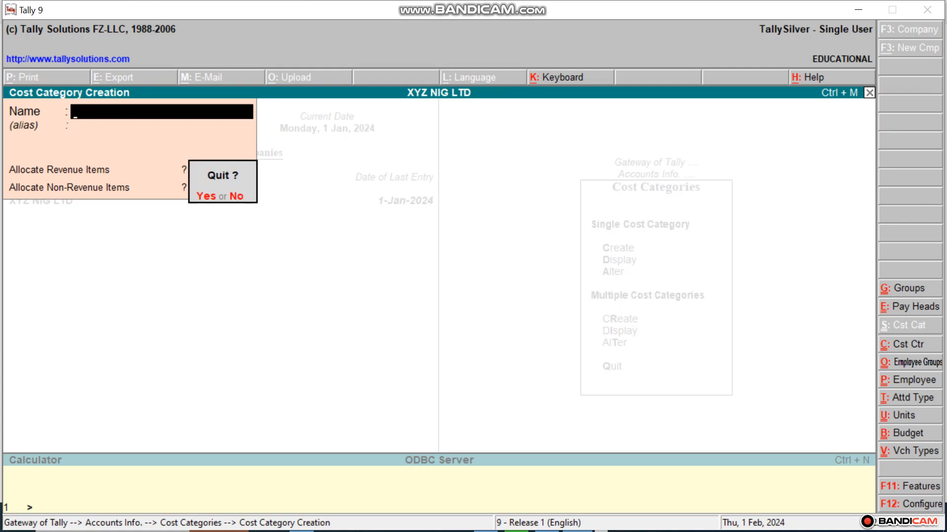
pyautogui.press('y')
pyautogui.press('Escape')
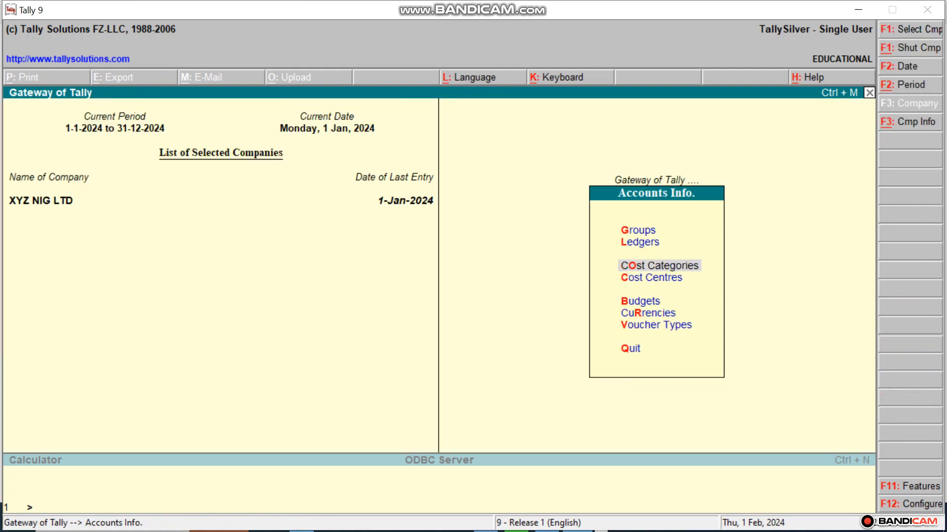
# Begin a new single cost centre and assign it to the JOB category.
pyautogui.press('c')
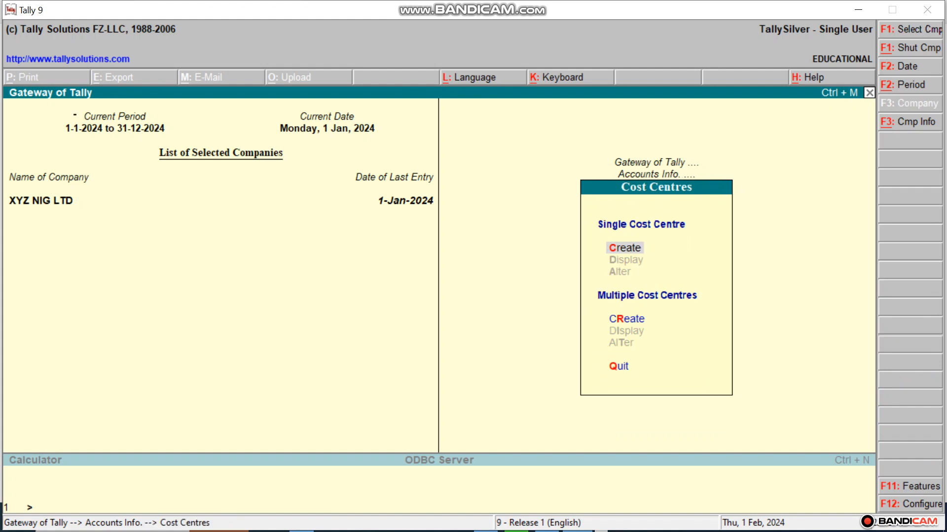
pyautogui.press('Return')
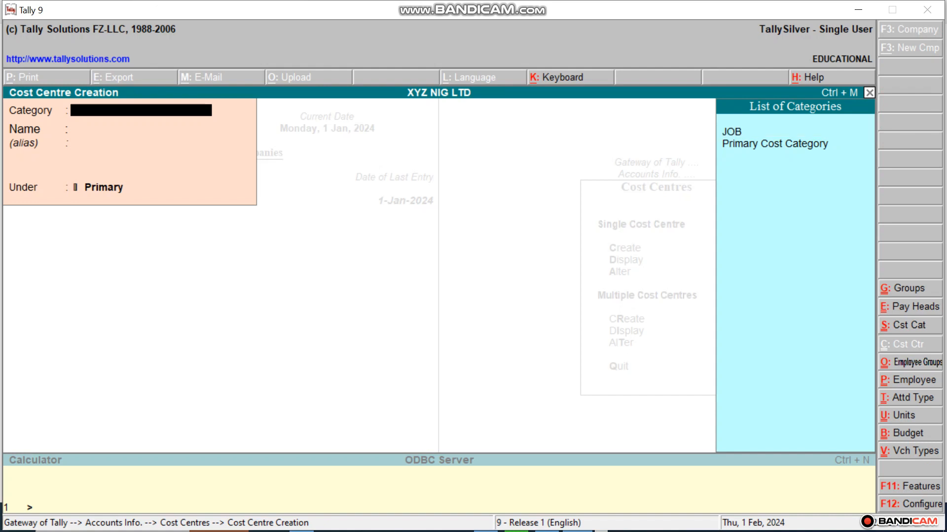
pyautogui.press('Return')
pyautogui.press('Down')
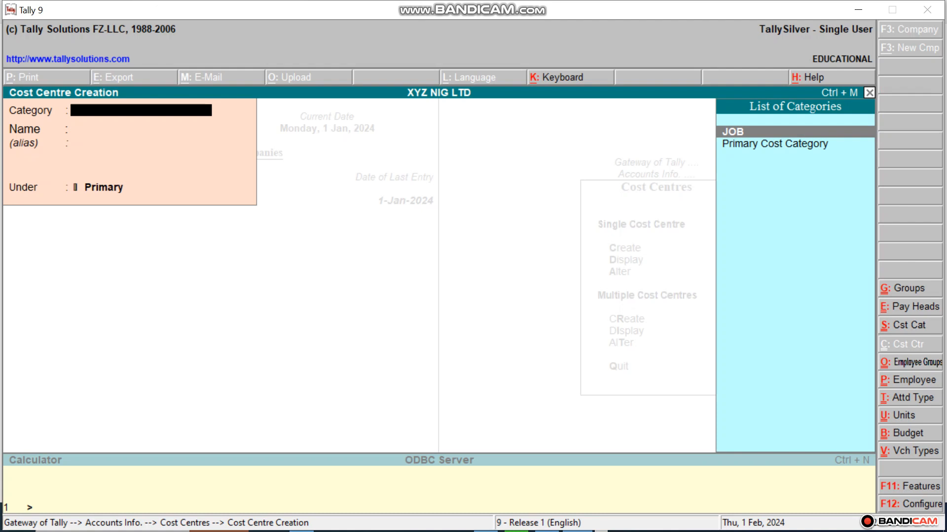
pyautogui.press('Return')
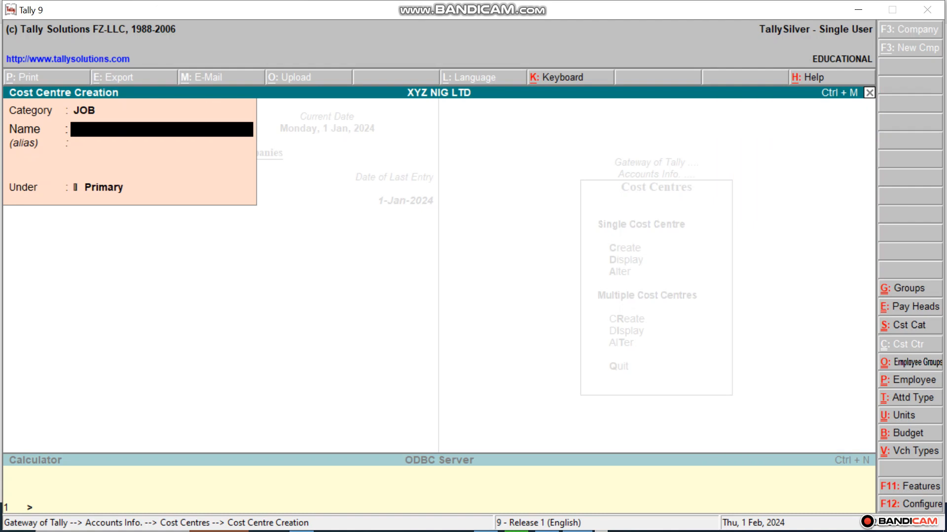
# Name the cost centre ROAD CONSTRUCTION, keep it under Primary, accept it, and return to the Gateway of Tally.
pyautogui.write('ROAD CONSTRUCTION')
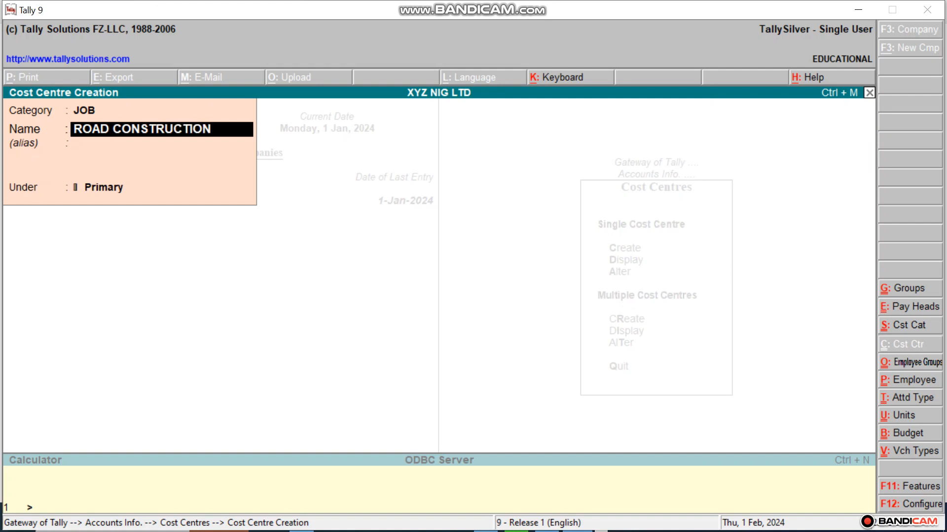
pyautogui.press('Return')
pyautogui.press('Return')
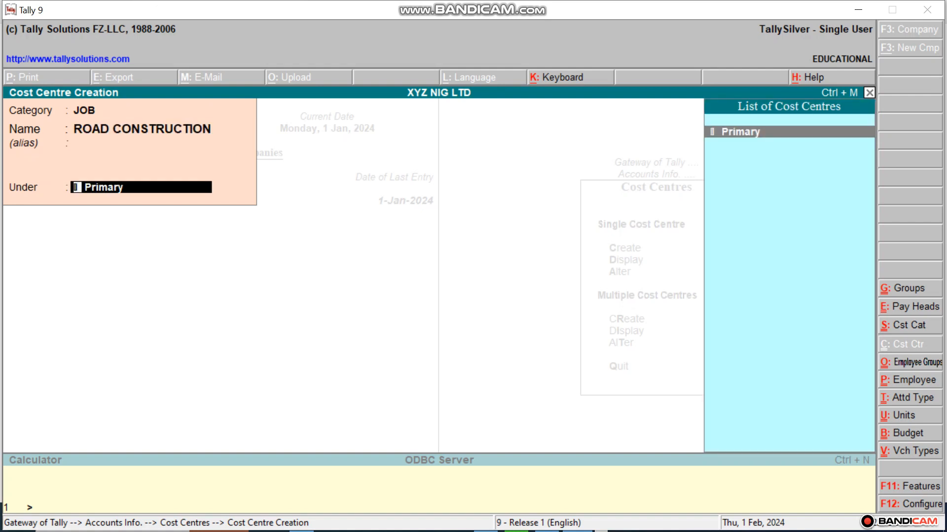
pyautogui.press('Return')
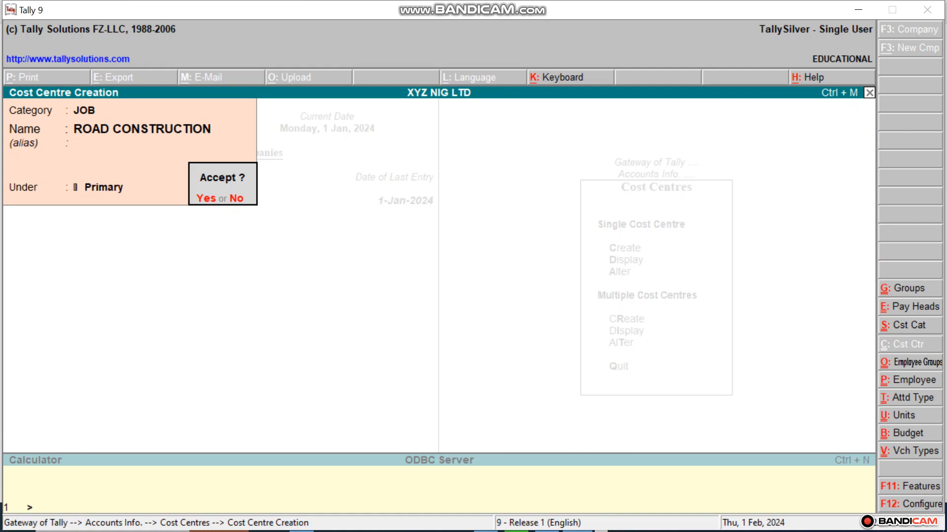
pyautogui.press('Return')
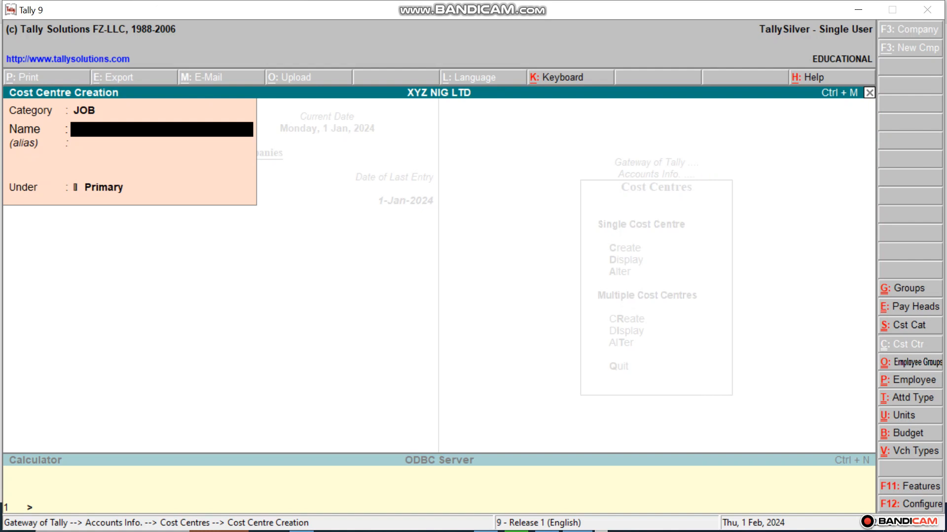
pyautogui.press('Escape')
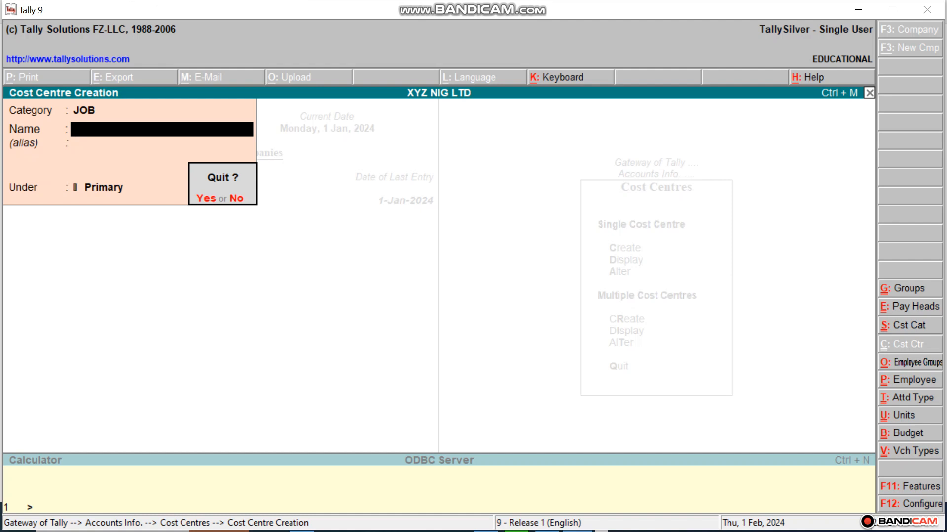
pyautogui.press('y')
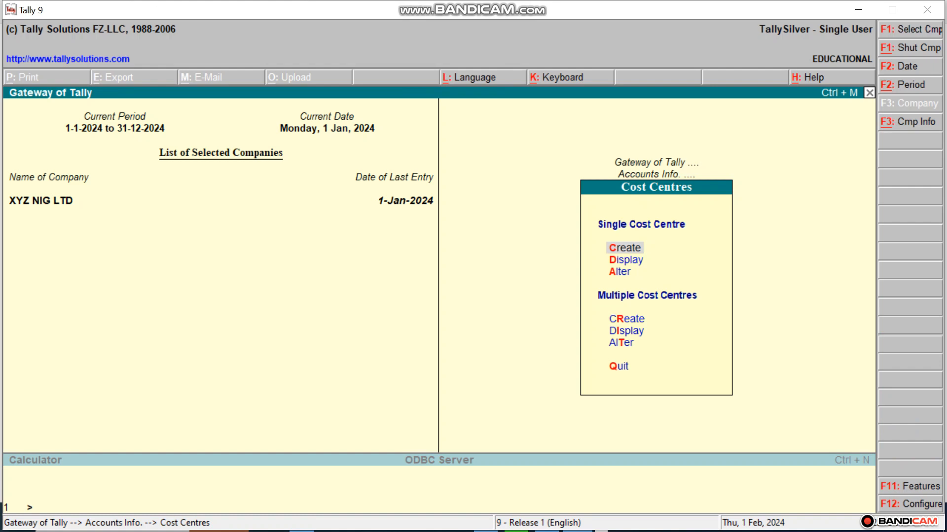
pyautogui.press('Escape')
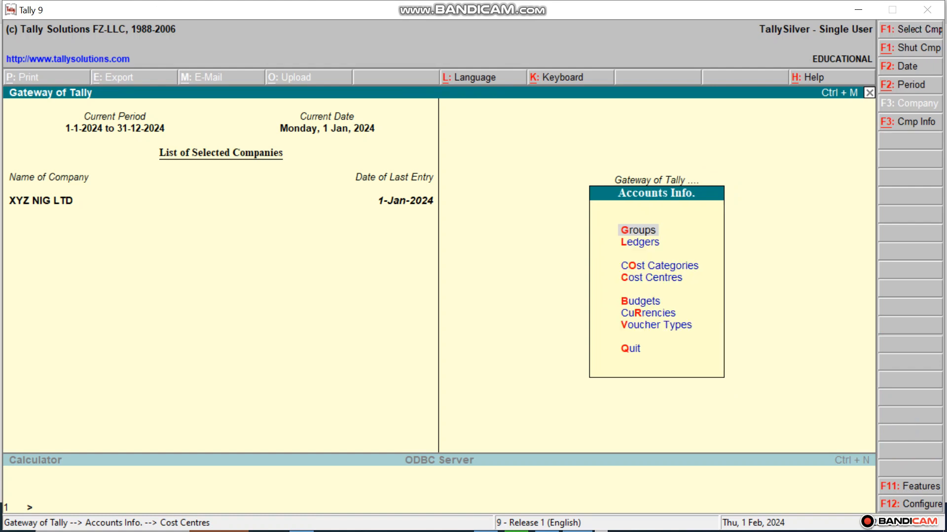
pyautogui.press('Escape')
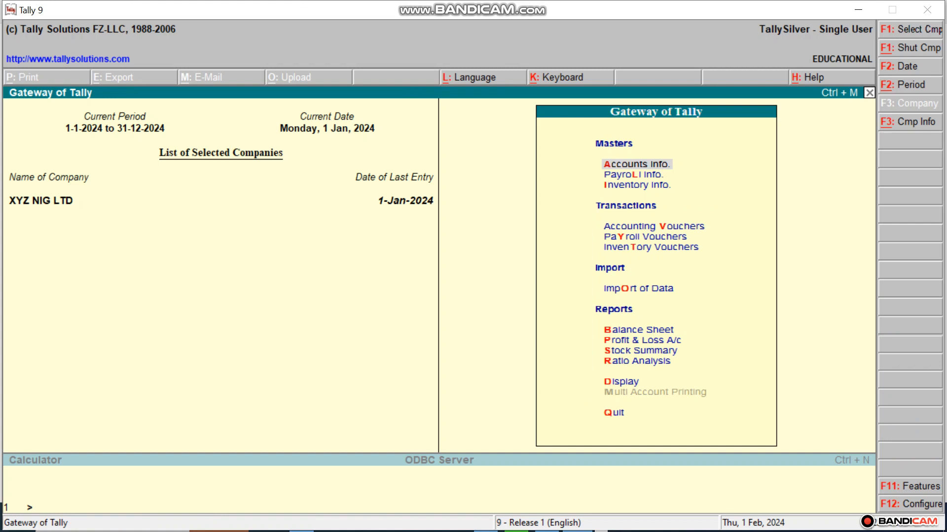
# Begin a new single ledger named Consulting Fees and place it under the Direct Incomes group.
pyautogui.press('Return')
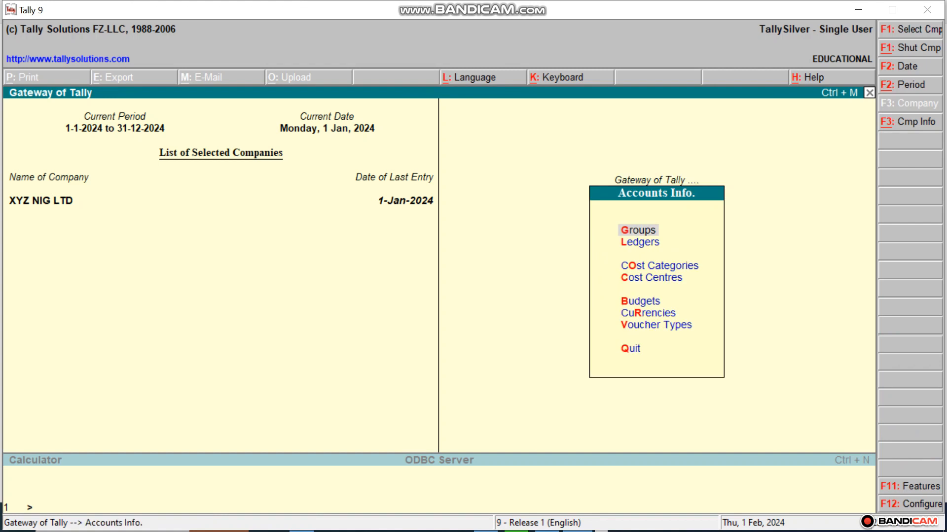
pyautogui.press('l')
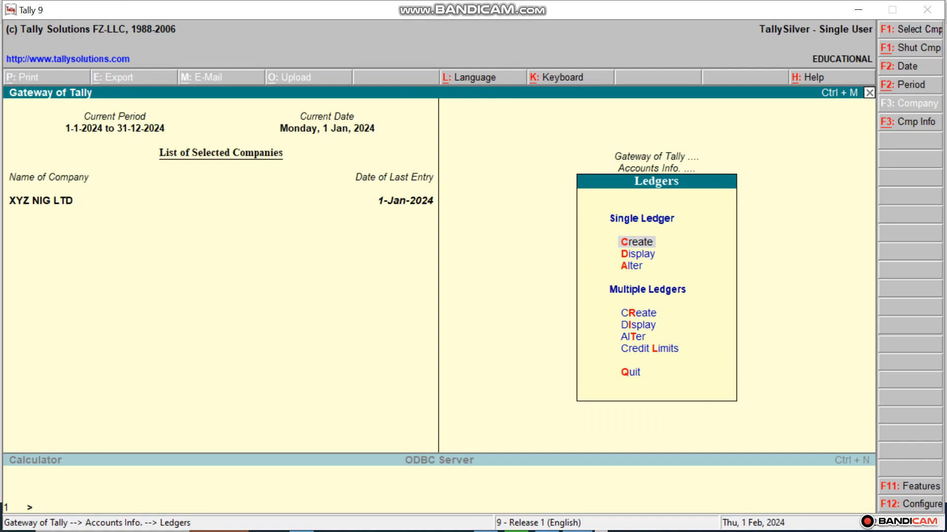
pyautogui.press('Return')
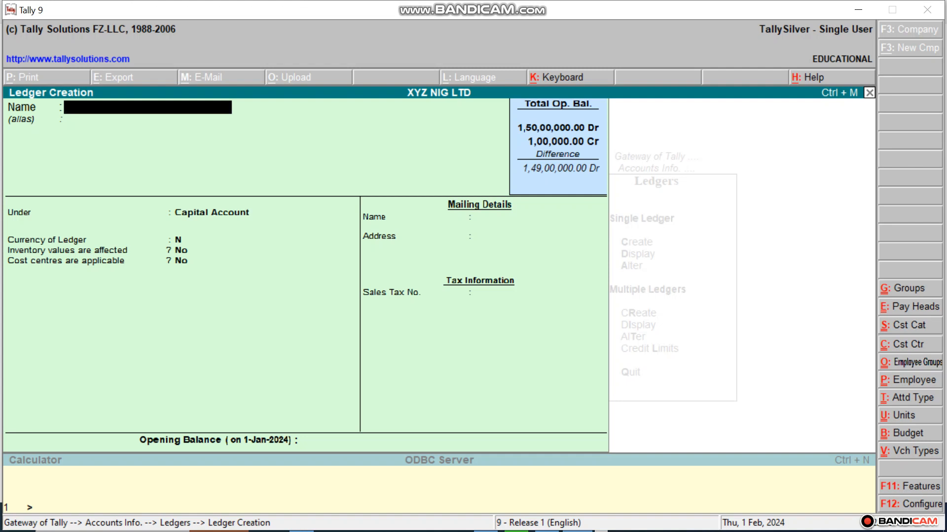
pyautogui.write('Consulting Fees')
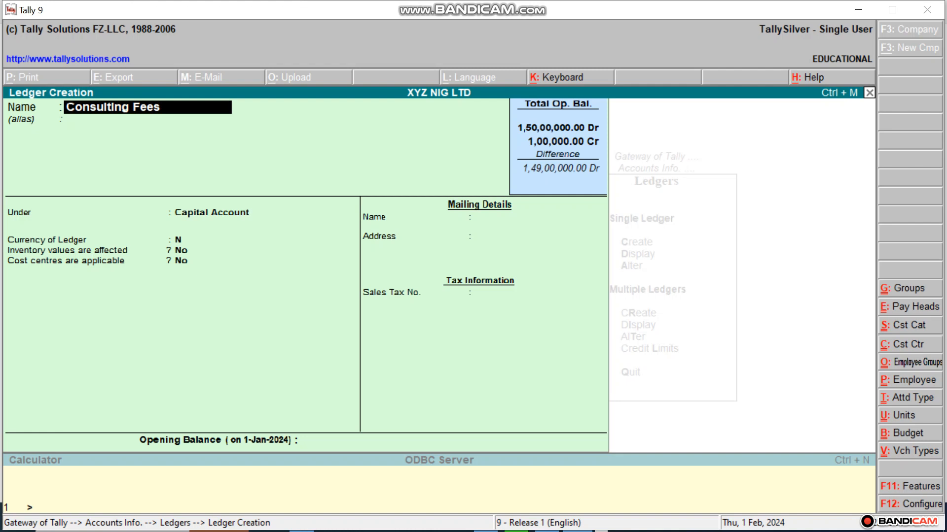
pyautogui.press('Return')
pyautogui.press('Return')
pyautogui.press('Return')
pyautogui.press('BackSpace')
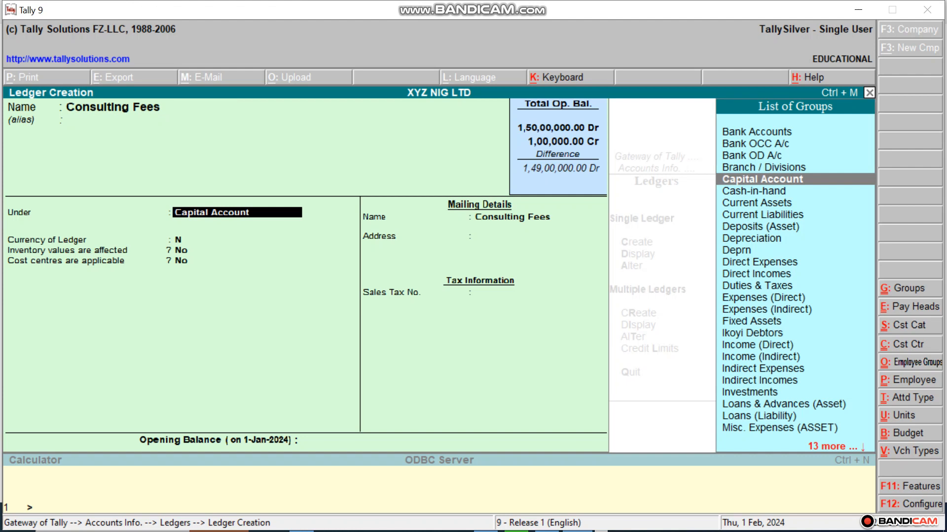
pyautogui.doubleClick(757, 275)
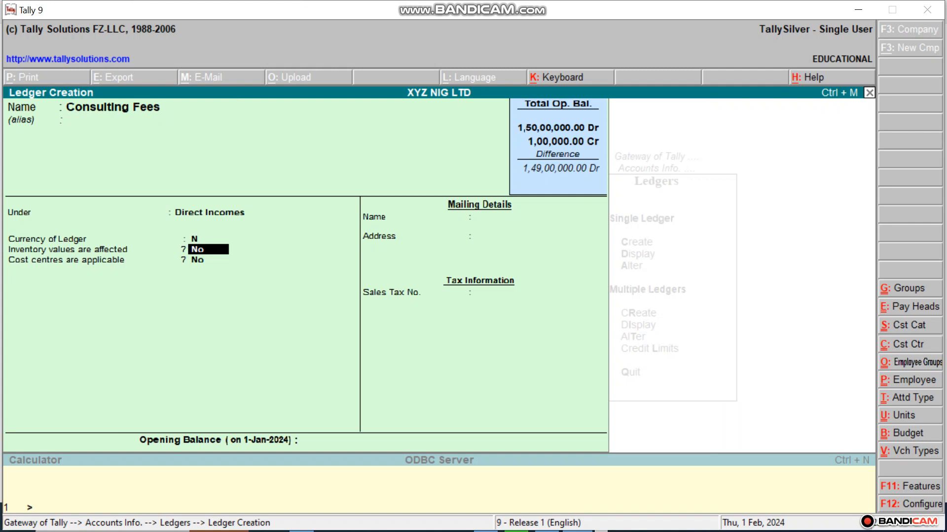
# Keep inventory values at No, set Cost centres are applicable to Yes, and accept the Consulting Fees ledger without an opening balance.
pyautogui.press('Return')
pyautogui.write('y')
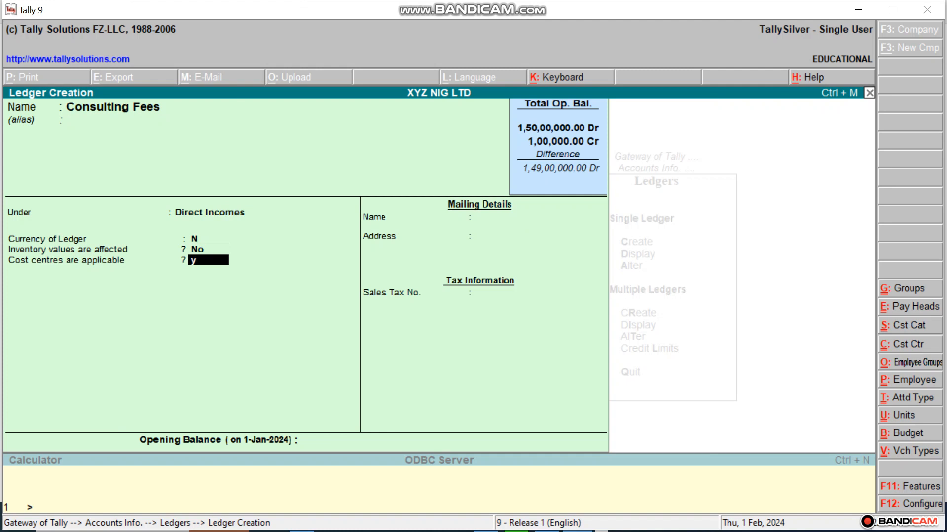
pyautogui.press('BackSpace')
pyautogui.press('BackSpace')
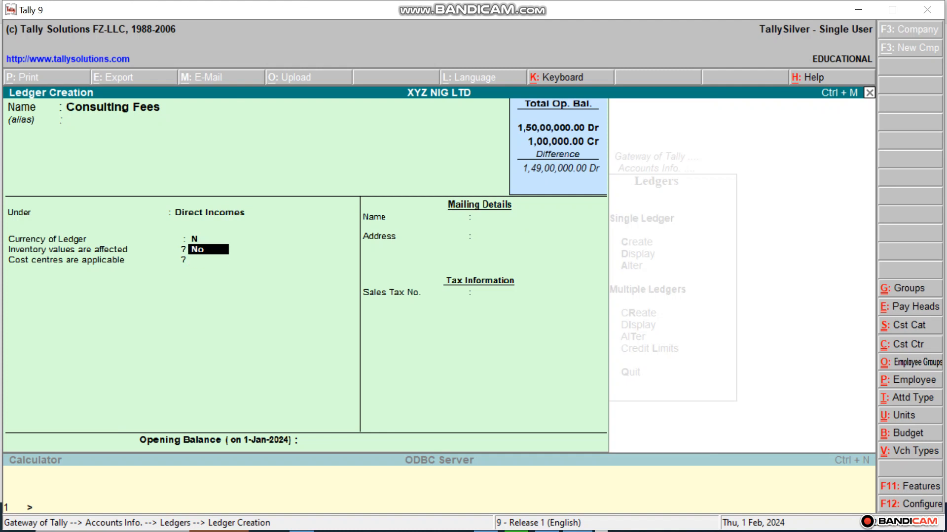
pyautogui.press('Return')
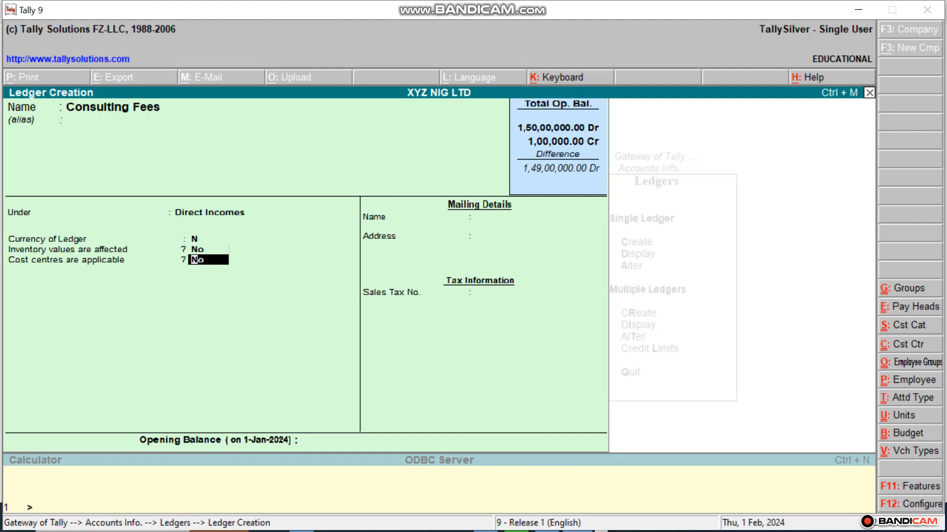
pyautogui.write('y')
pyautogui.press('Return')
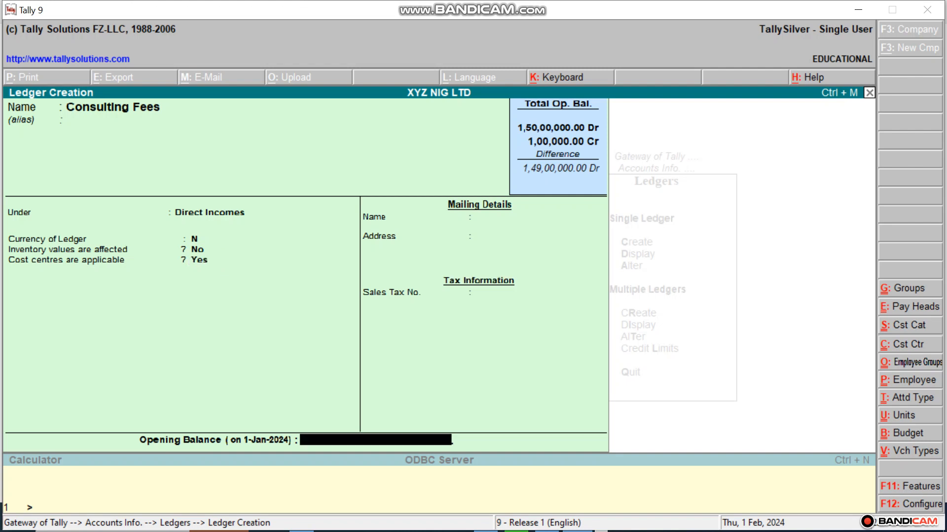
pyautogui.press('Return')
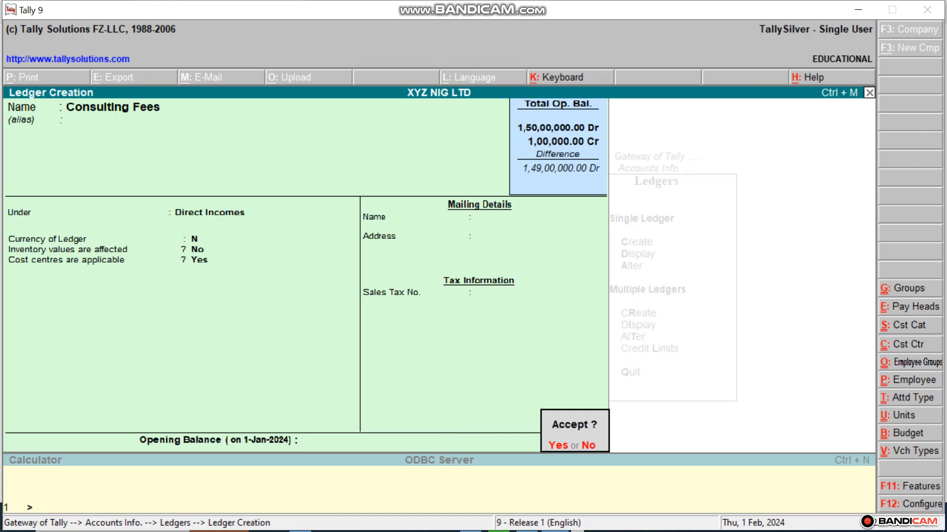
pyautogui.press('Return')
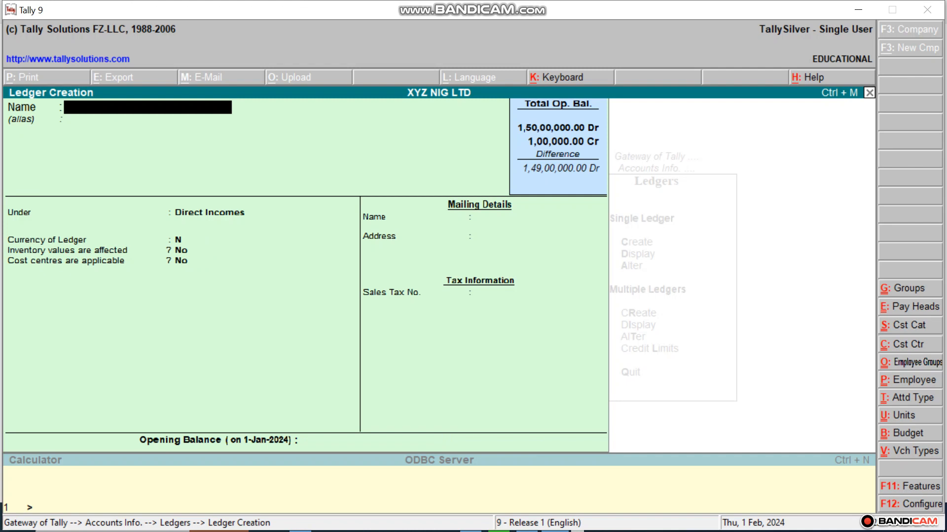
# Review the accounting voucher configuration without changing it, and switch the voucher entry from Payment to Receipt.
pyautogui.press('F12')
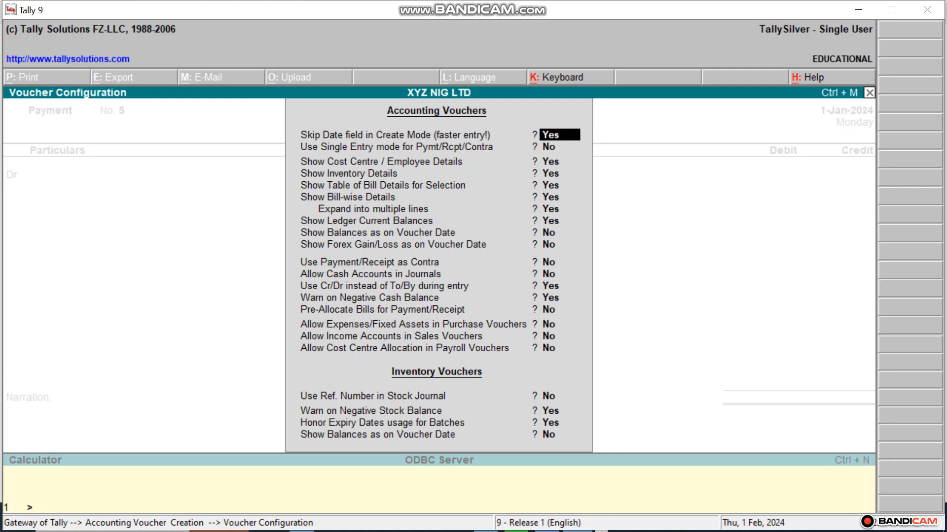
pyautogui.press('Escape')
pyautogui.press('Escape')
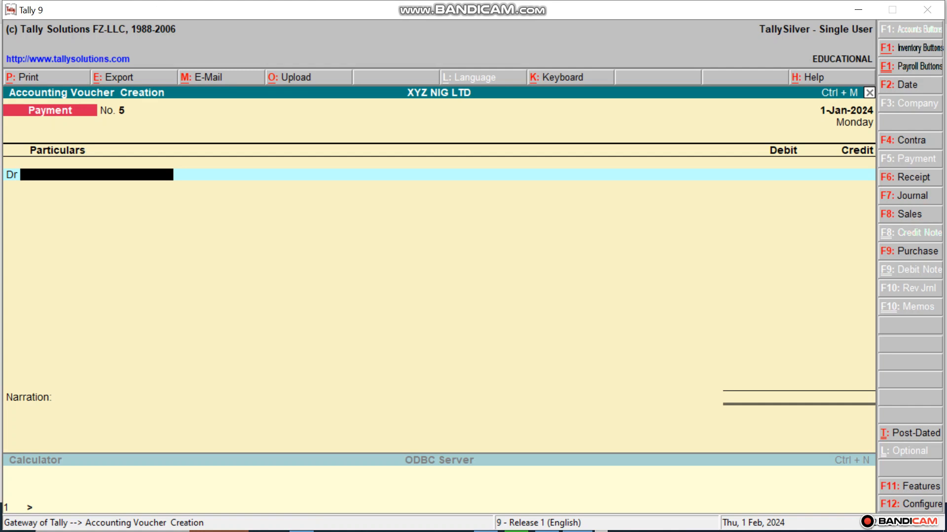
pyautogui.press('F6')
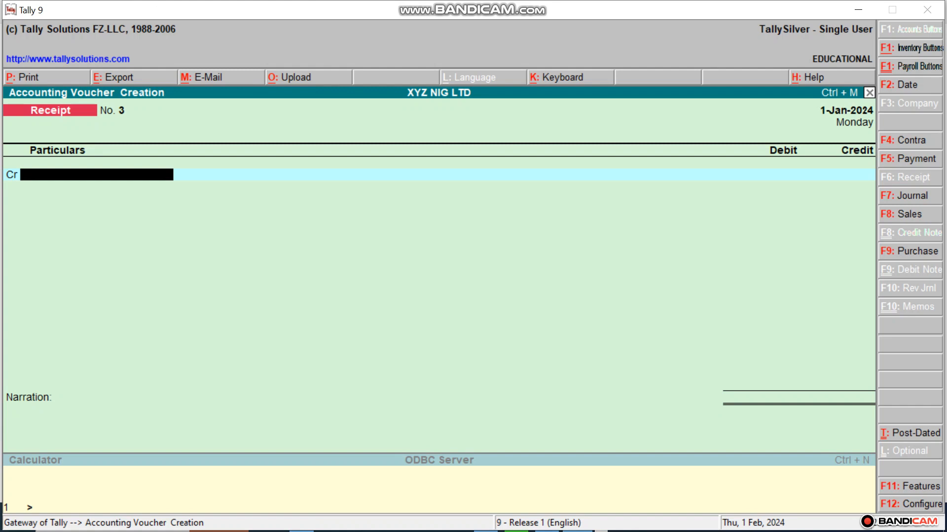
# Credit the Consulting Fees ledger with 200000 in the receipt voucher.
pyautogui.write('Con')
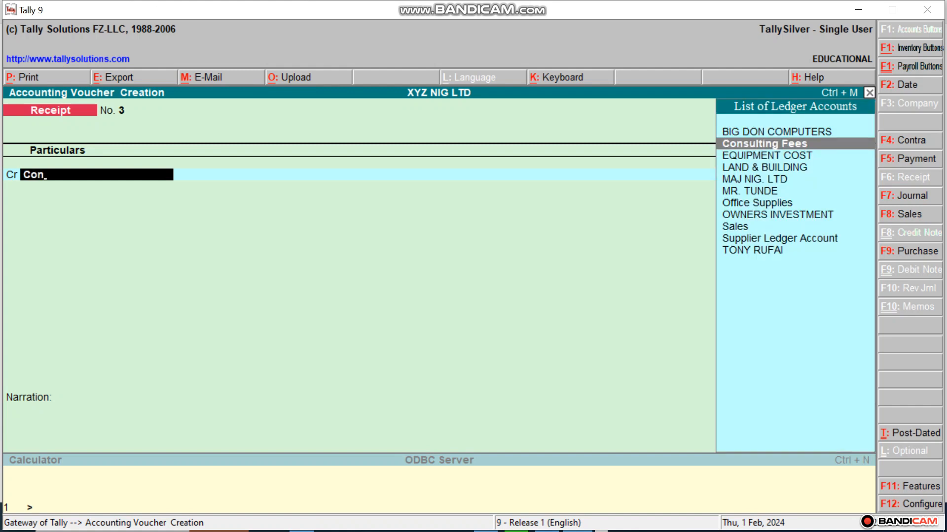
pyautogui.press('Return')
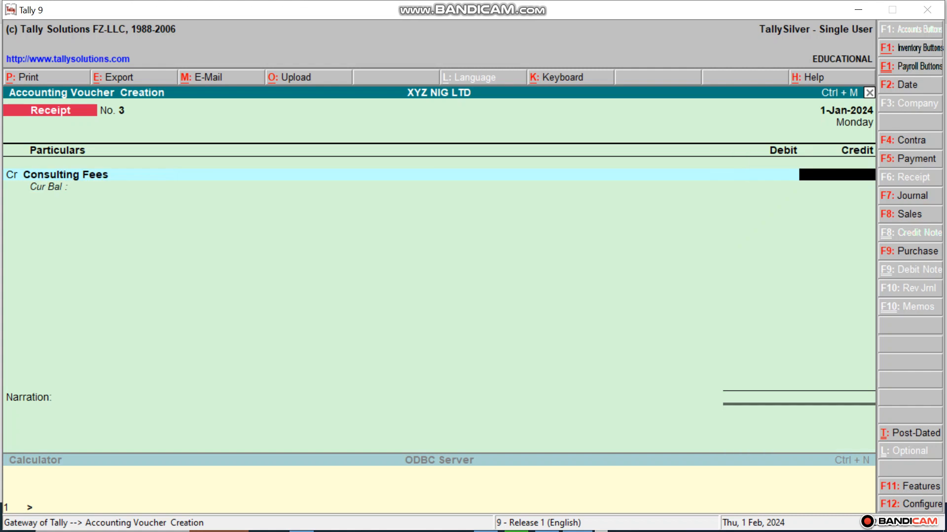
pyautogui.write('200000')
pyautogui.press('Return')
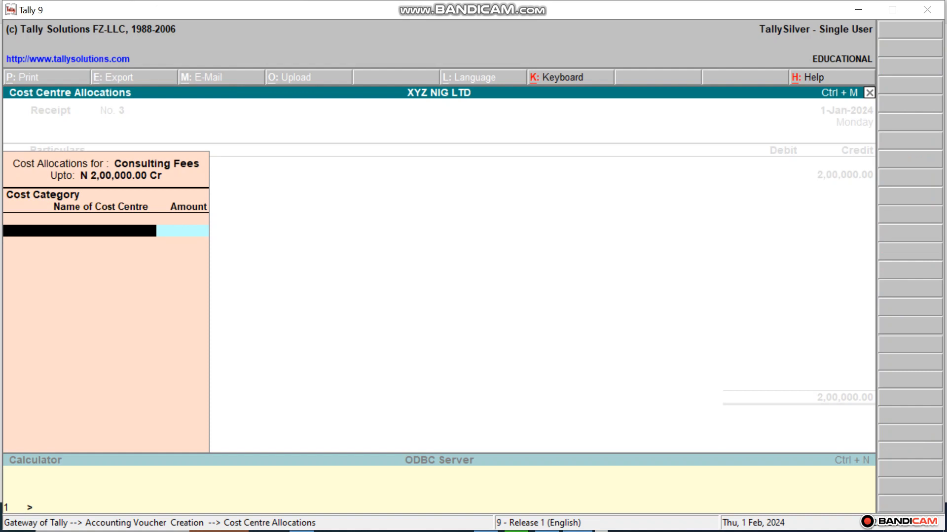
# Allocate the full 2,00,000.00 of Consulting Fees to the ROAD CONSTRUCTION cost centre under the JOB category.
pyautogui.press('Return')
pyautogui.press('Return')
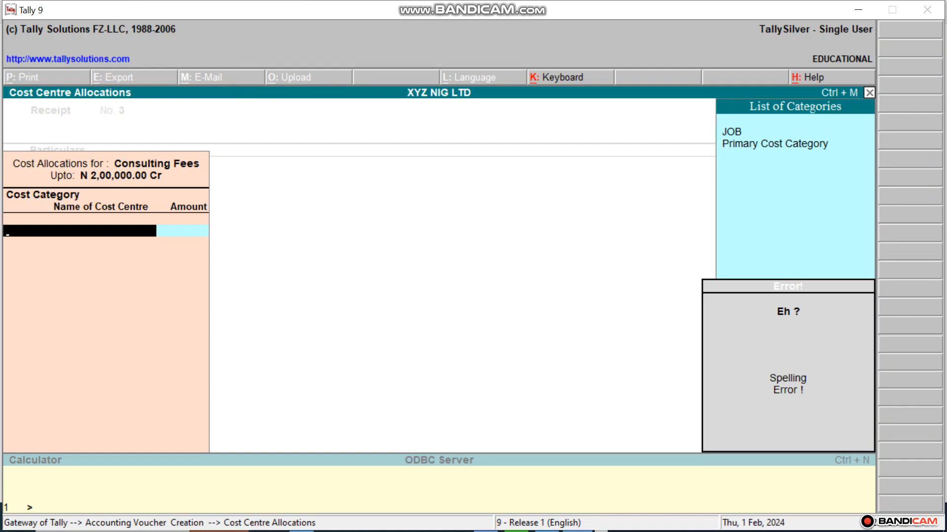
pyautogui.write('JO')
pyautogui.press('Return')
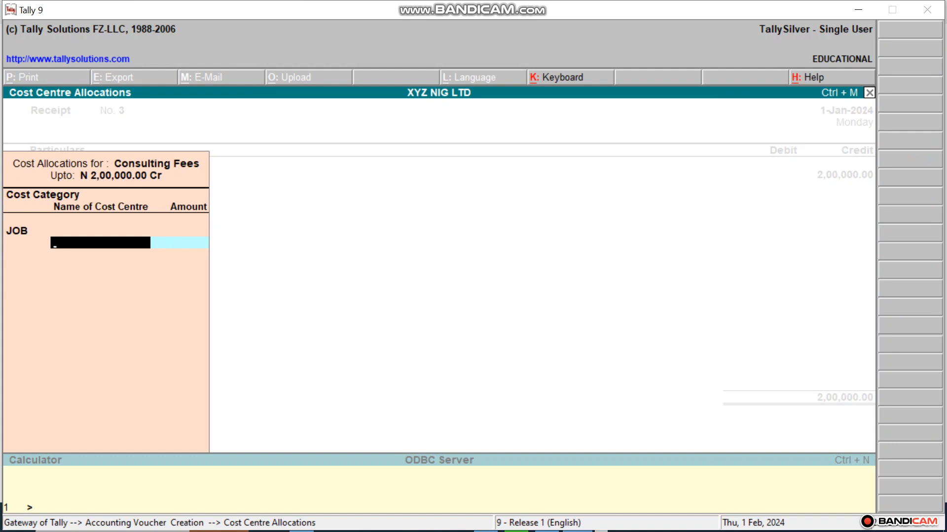
pyautogui.write('ROAD CONSTRUCTION')
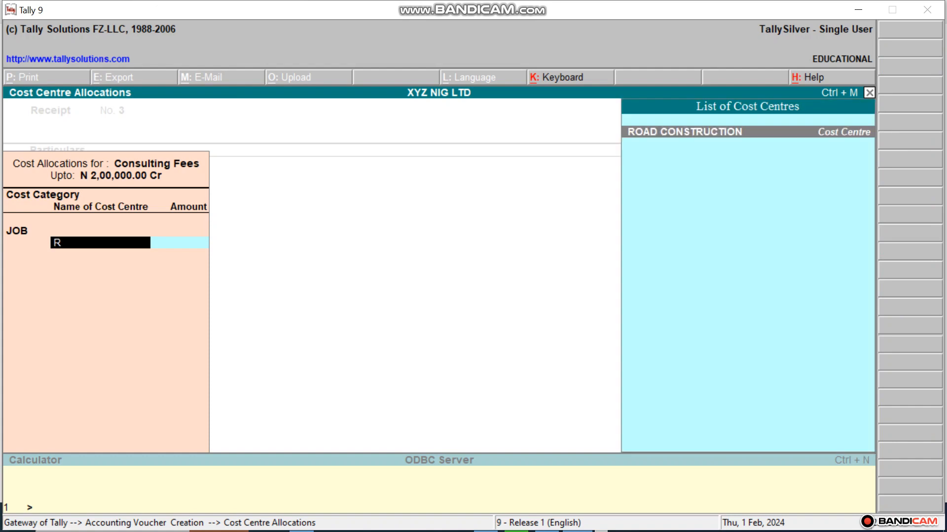
pyautogui.press('Return')
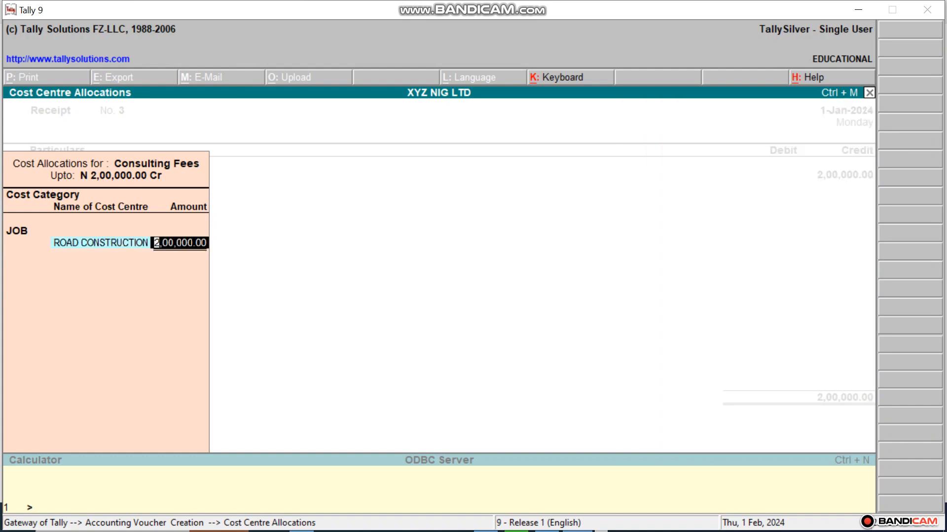
pyautogui.press('Return')
pyautogui.press('Return')
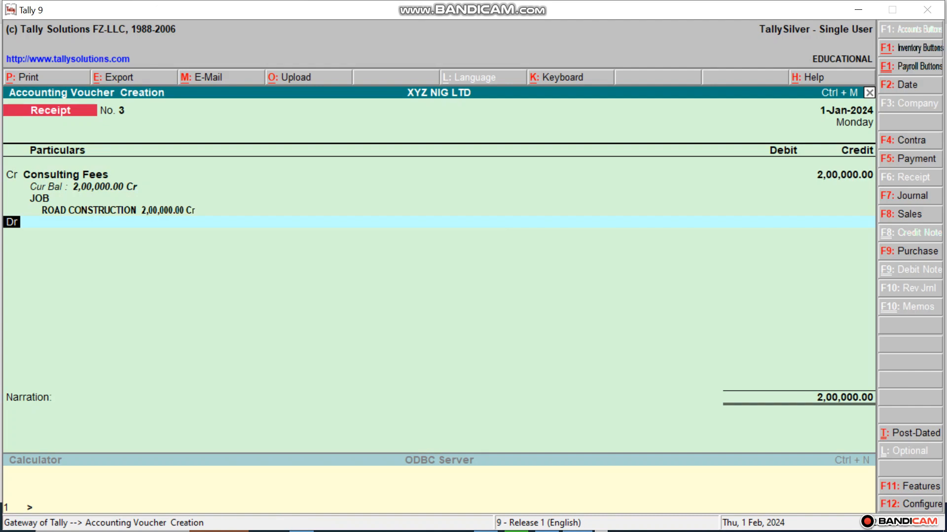
# Add a debit line for ACCESS BANK in the receipt and accept the amount of 2,00,000.00.
pyautogui.write('d')
pyautogui.press('BackSpace')
pyautogui.write('D')
pyautogui.press('Return')
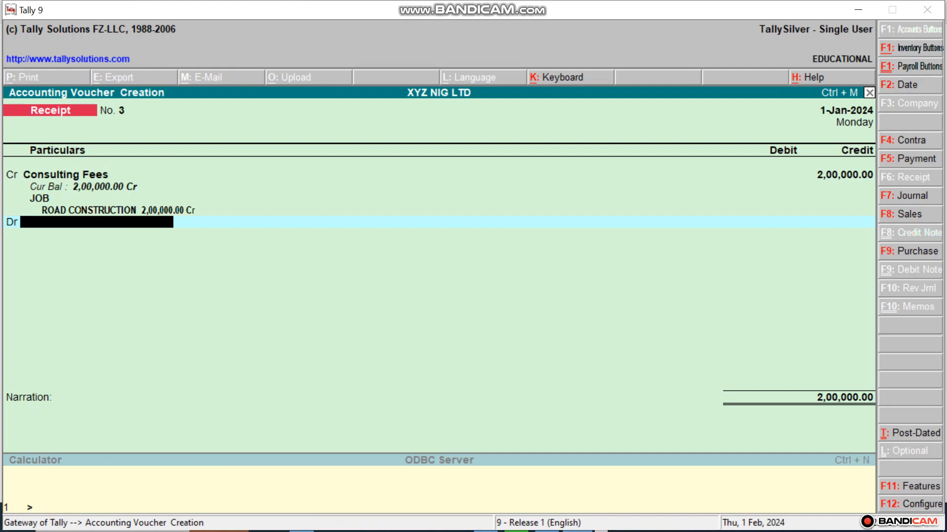
pyautogui.write('A')
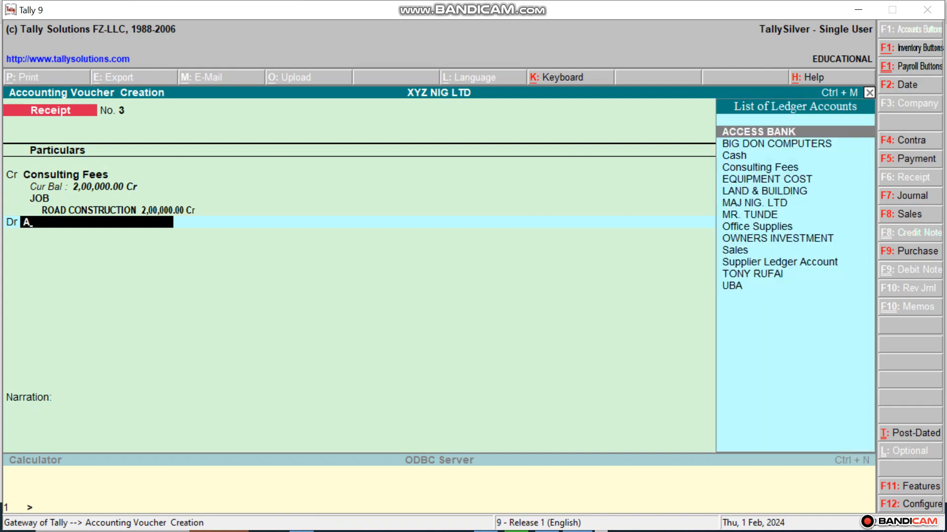
pyautogui.press('Return')
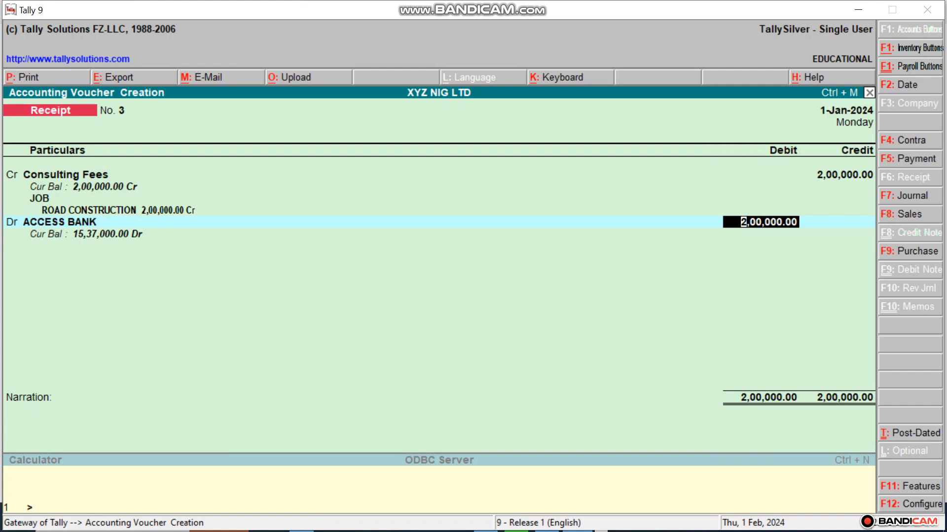
pyautogui.press('Return')
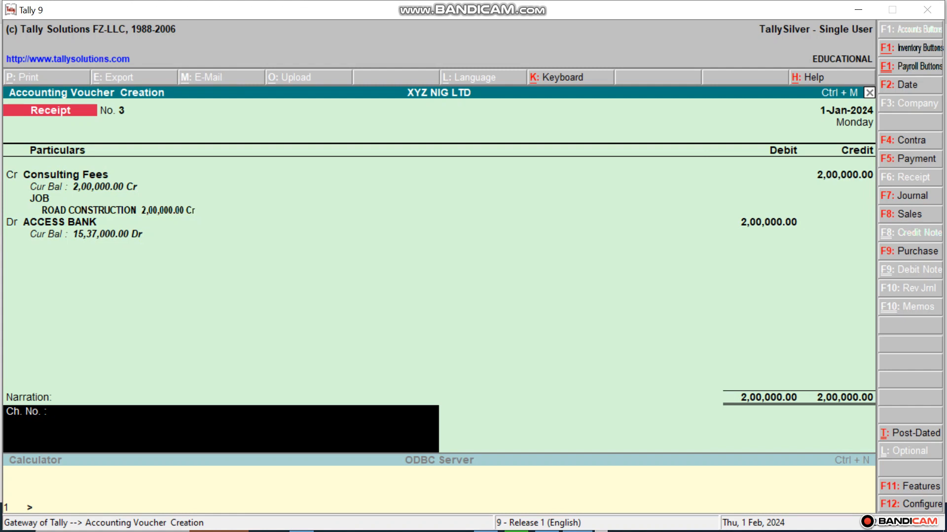
# Replace the narration with "Being fund received for job done on road construction project", accept the receipt voucher, and return to the Gateway of Tally.
pyautogui.press('BackSpace')
pyautogui.press('BackSpace')
pyautogui.press('BackSpace')
pyautogui.press('BackSpace')
pyautogui.press('BackSpace')
pyautogui.press('BackSpace')
pyautogui.press('BackSpace')
pyautogui.write('Being fund received')
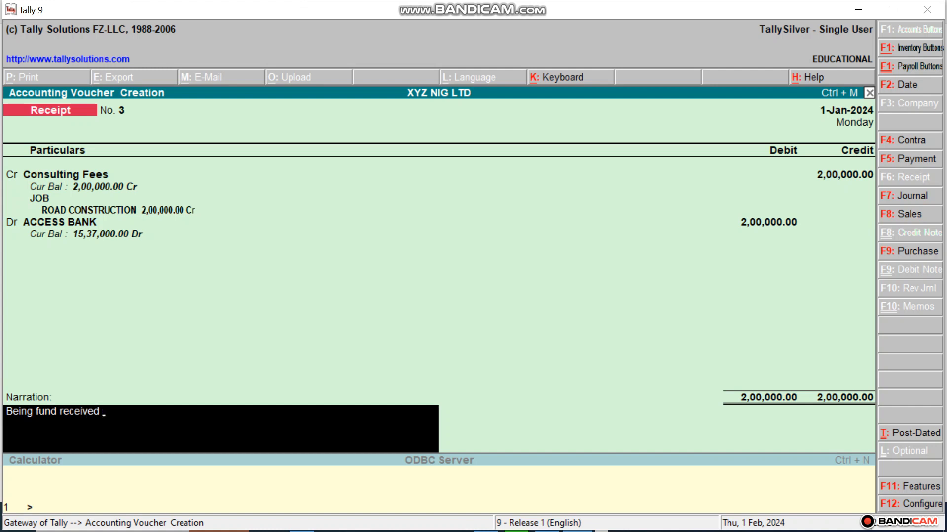
pyautogui.write(' for job done')
pyautogui.write('on road')
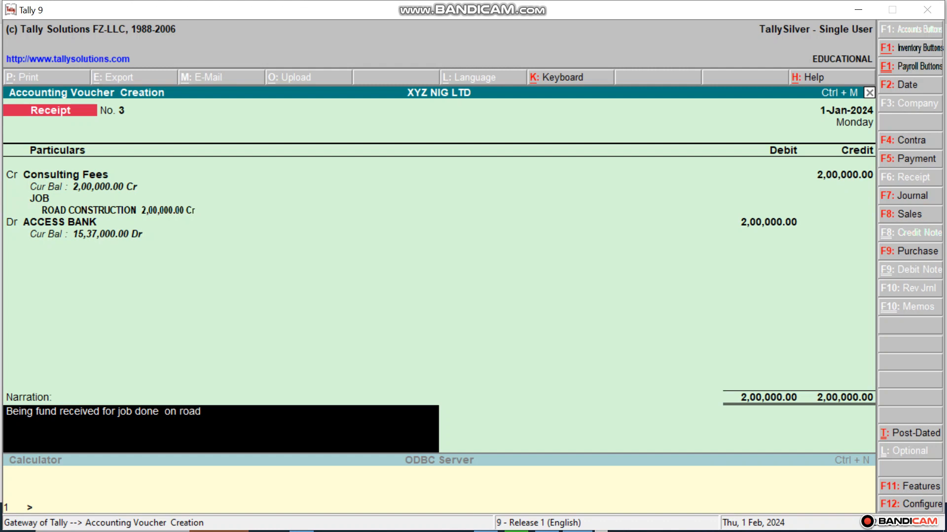
pyautogui.write(' construction project')
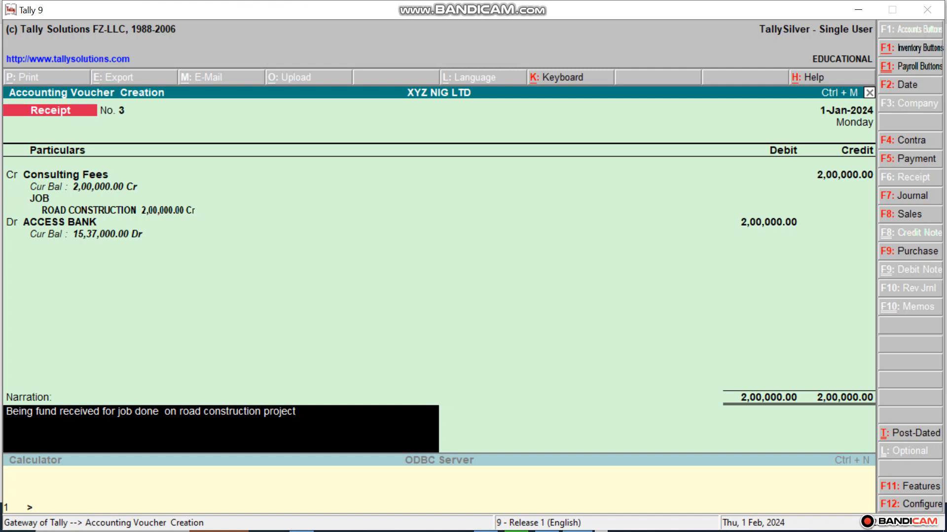
pyautogui.press('BackSpace')
pyautogui.write('t')
pyautogui.press('Return')
pyautogui.press('Return')
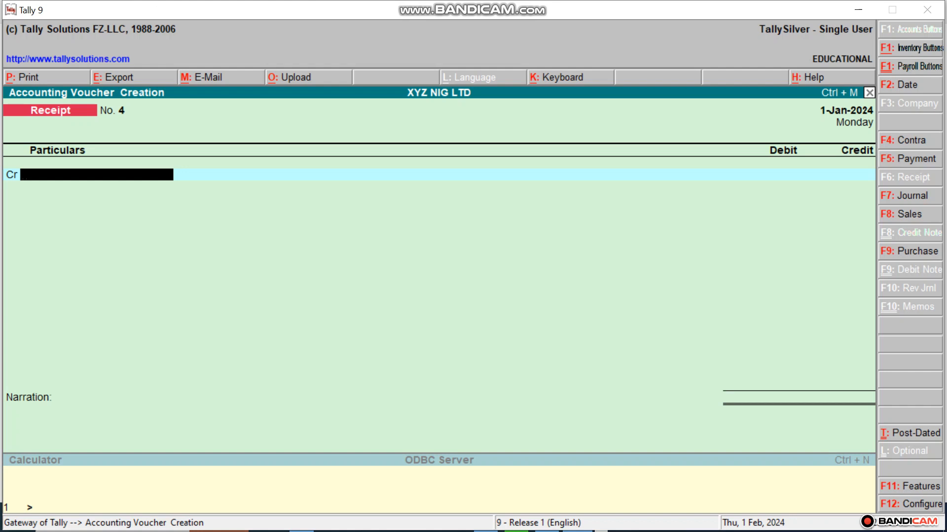
pyautogui.press('Escape')
pyautogui.press('y')
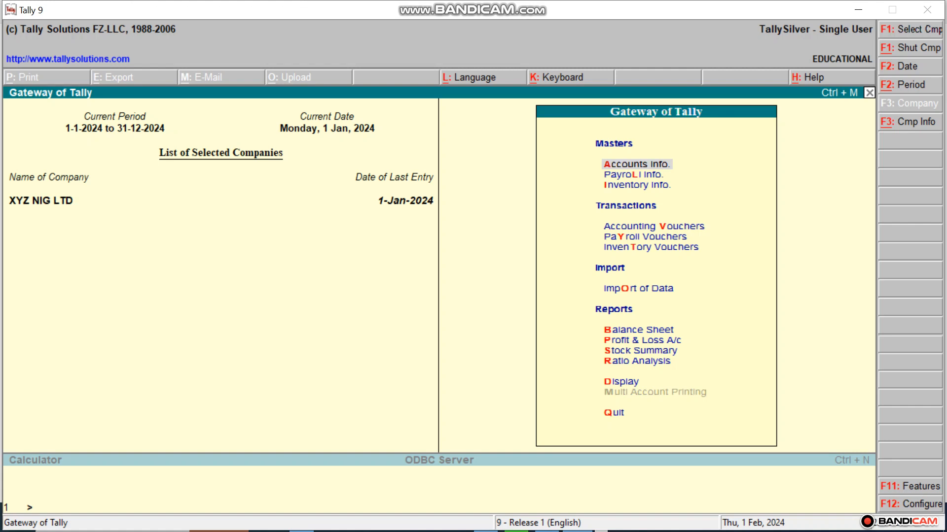
# Examine the company's account statistics and its list of currencies, and return to the Statements of Accounts.
pyautogui.press('d')
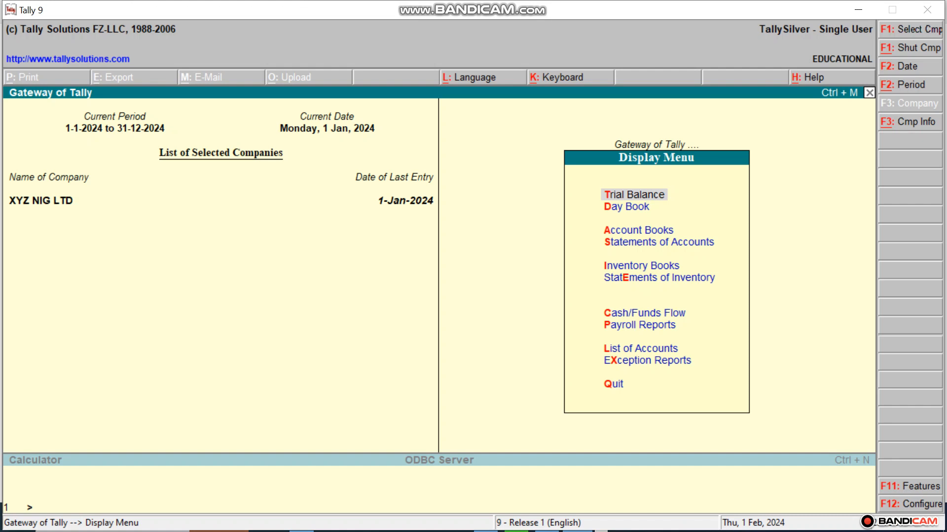
pyautogui.press('Escape')
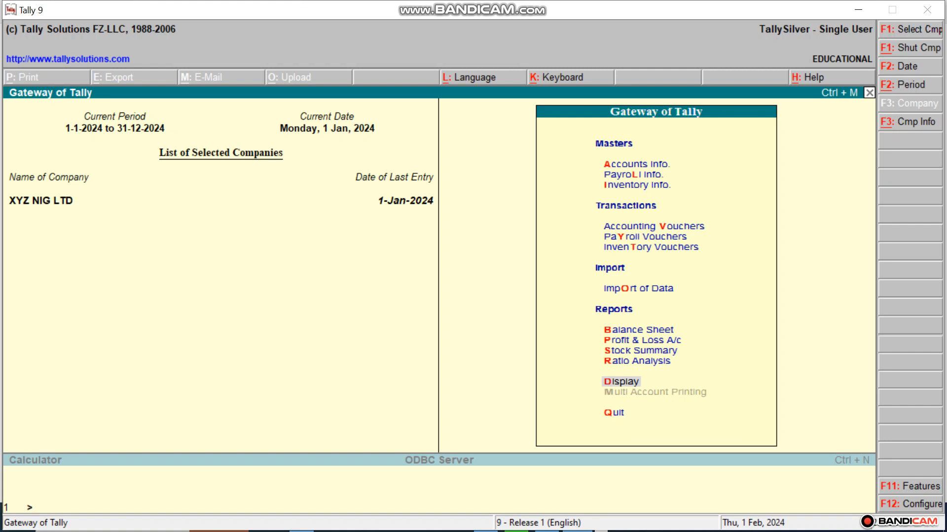
pyautogui.press('Return')
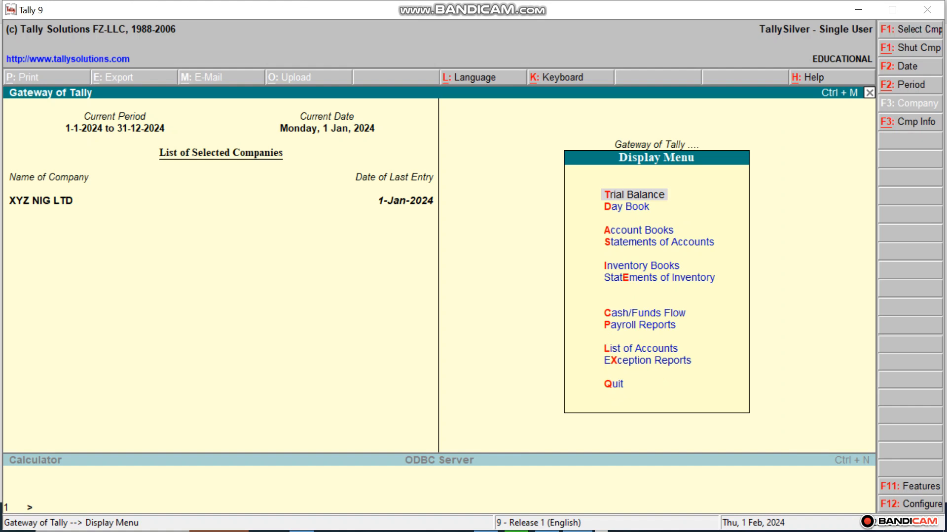
pyautogui.press('s')
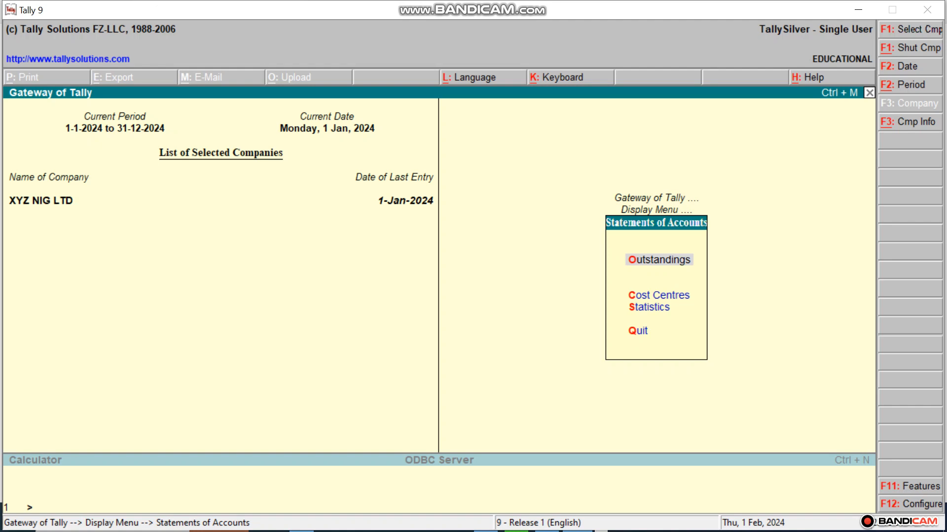
pyautogui.press('s')
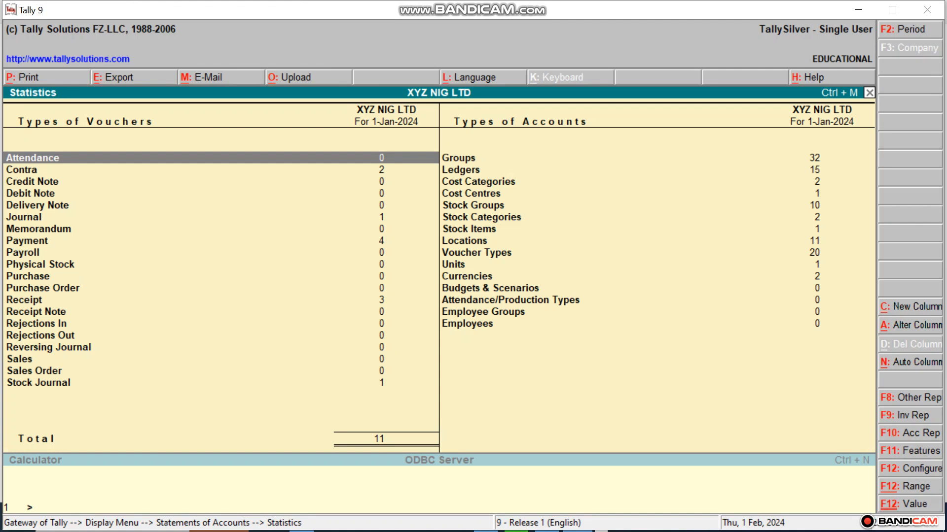
pyautogui.doubleClick(467, 277)
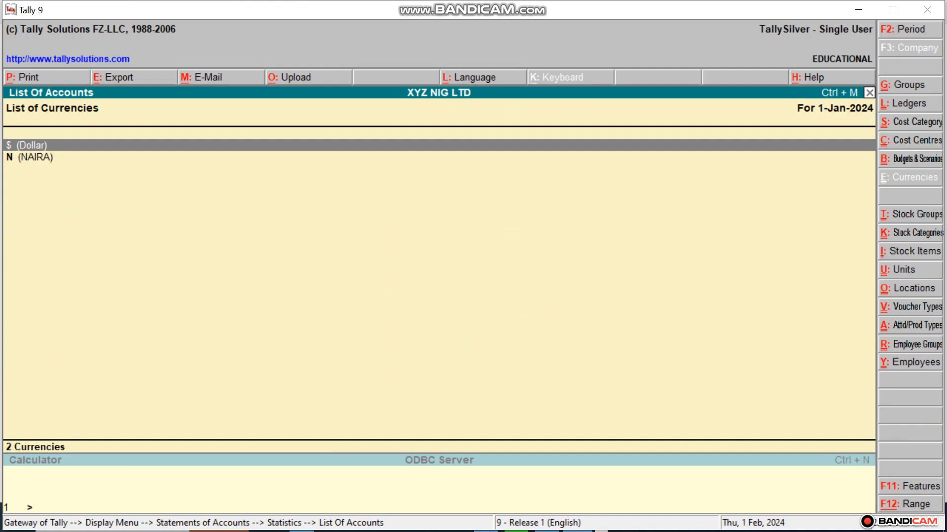
pyautogui.press('Escape')
pyautogui.press('Escape')
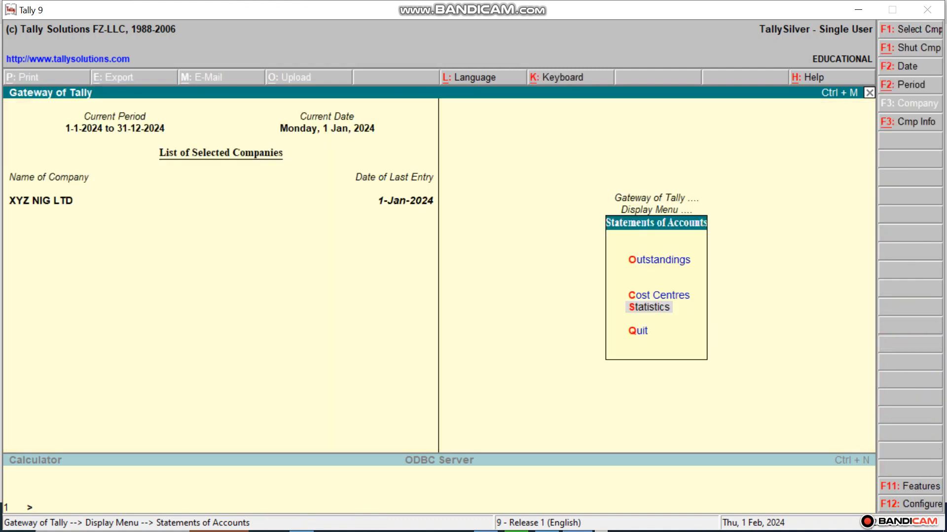
# Examine the cost category summary, drilling through ROAD CONSTRUCTION's January vouchers to the EQUIPMENT COST payment, and return to the Display Menu.
pyautogui.press('c')
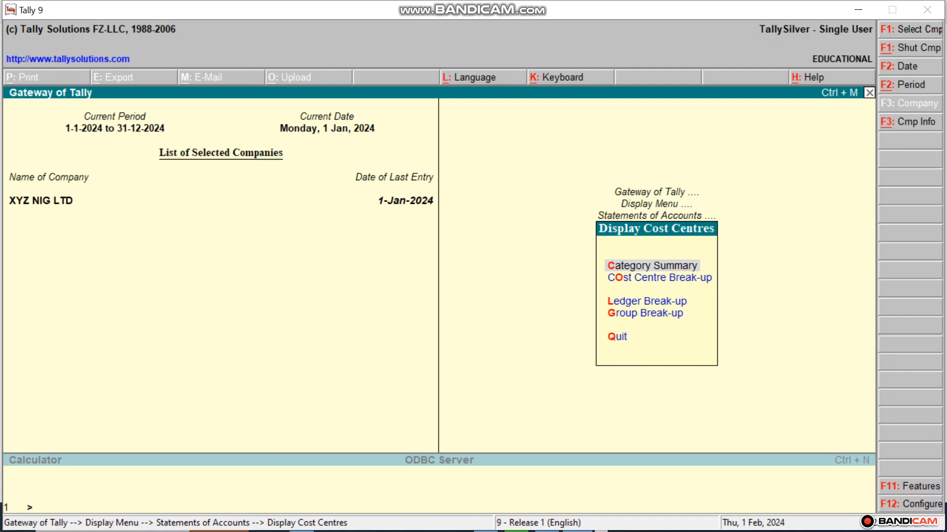
pyautogui.press('Return')
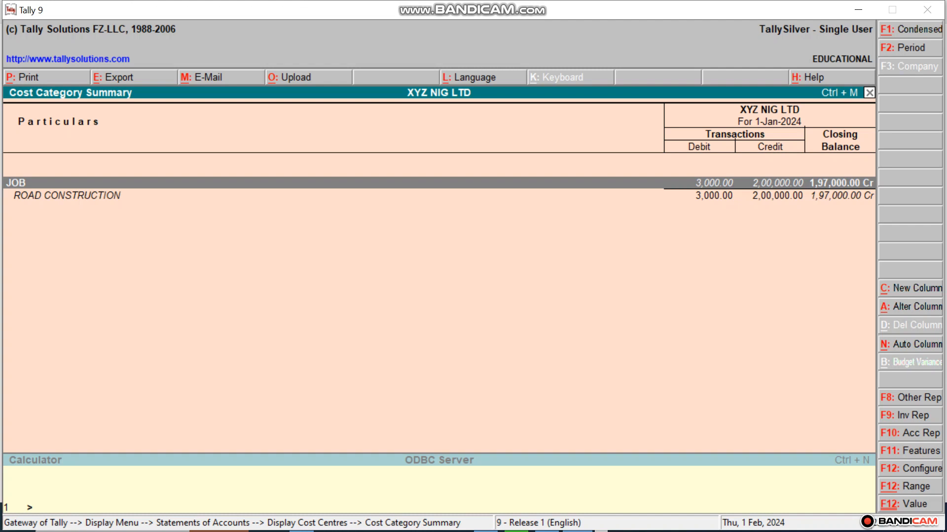
pyautogui.press('Return')
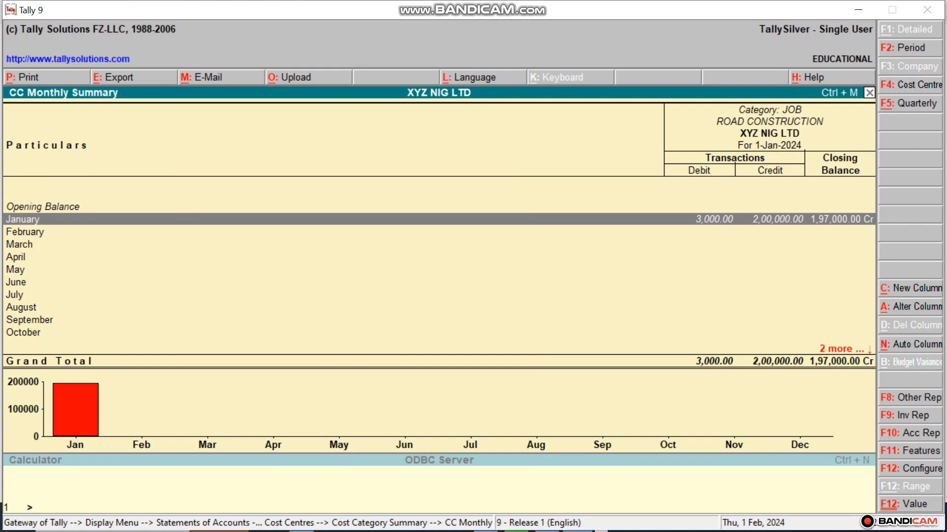
pyautogui.press('Return')
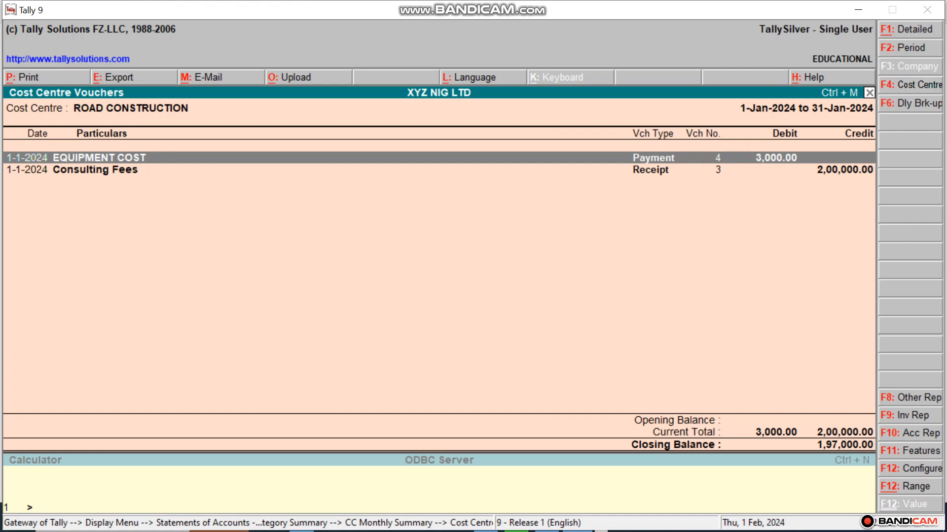
pyautogui.press('Return')
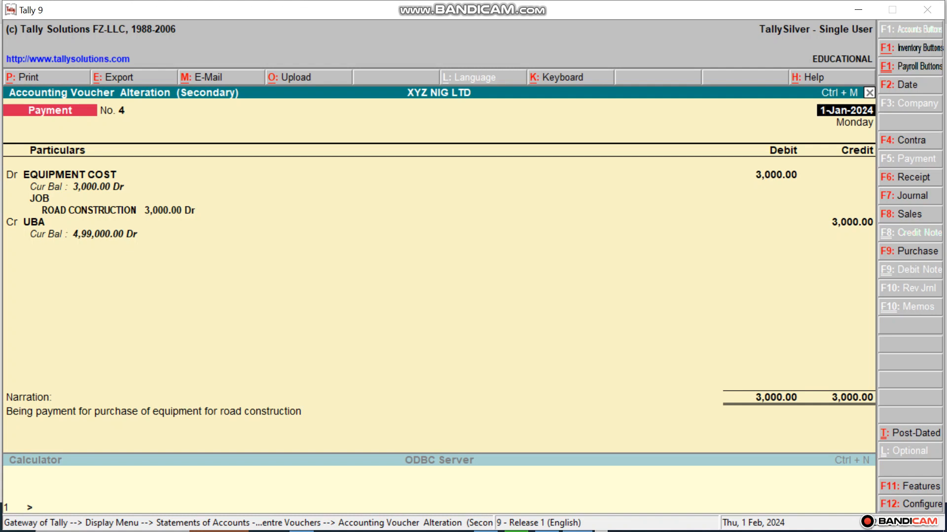
pyautogui.press('Escape')
pyautogui.press('y')
pyautogui.press('Escape')
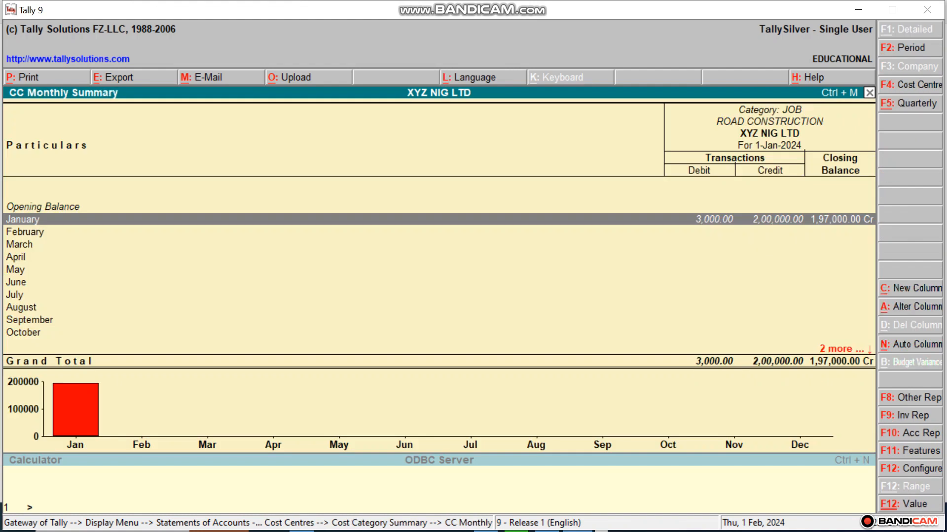
pyautogui.press('Escape')
pyautogui.press('Escape')
pyautogui.press('Escape')
pyautogui.press('Escape')
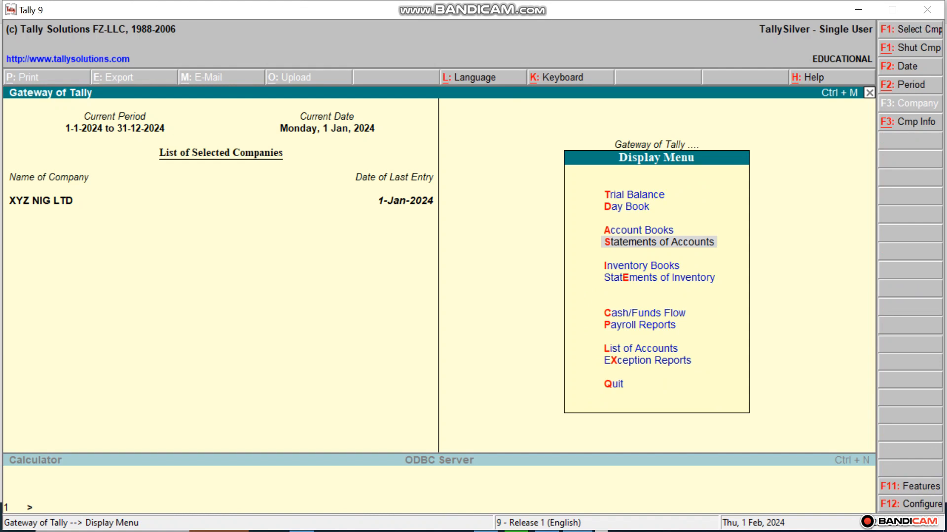
# Reopen the cost category summary and drill down to the January vouchers of the ROAD CONSTRUCTION cost centre.
pyautogui.press('Return')
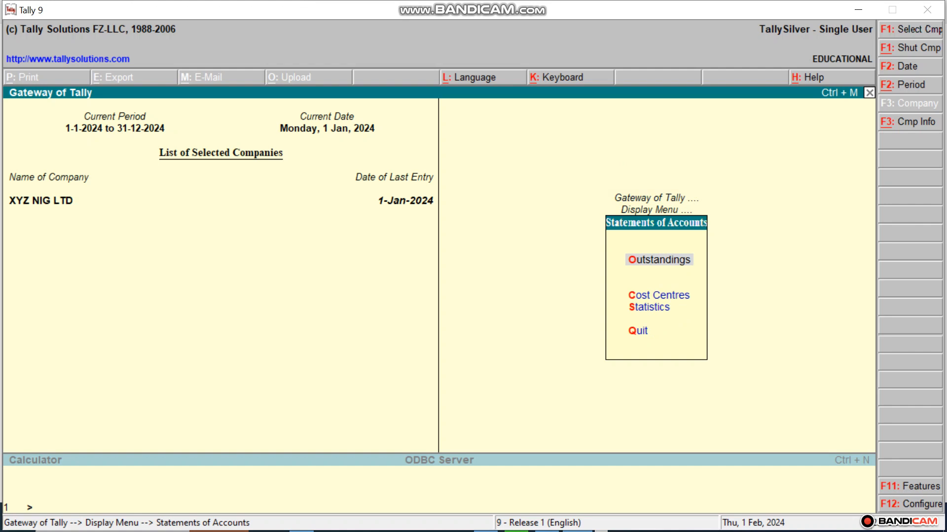
pyautogui.press('c')
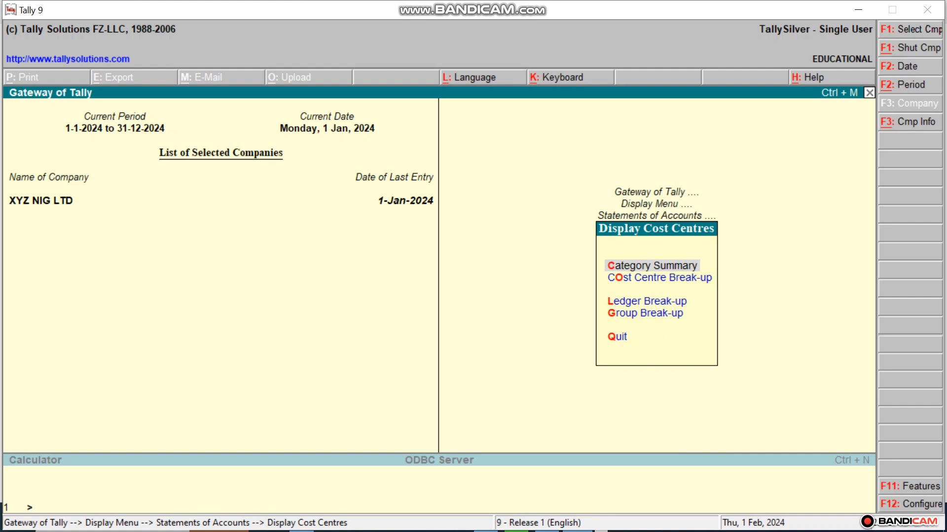
pyautogui.press('Return')
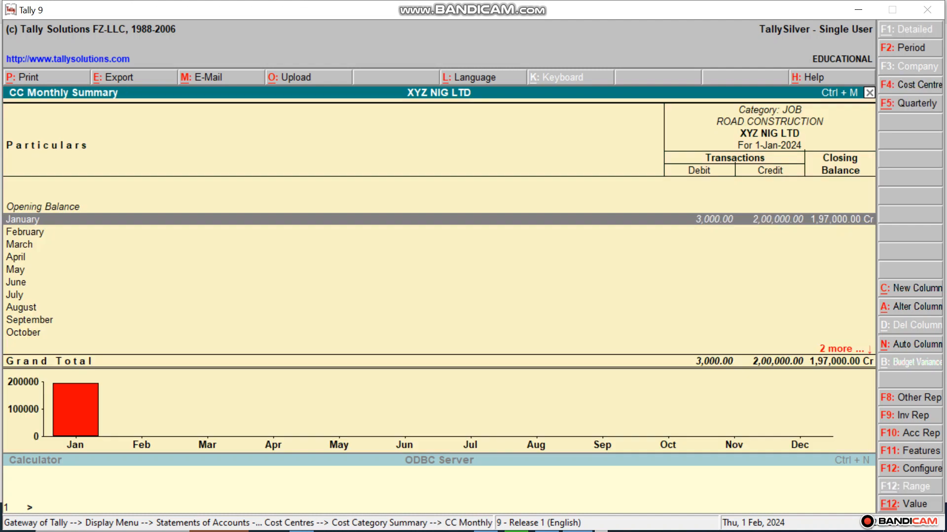
pyautogui.press('Return')
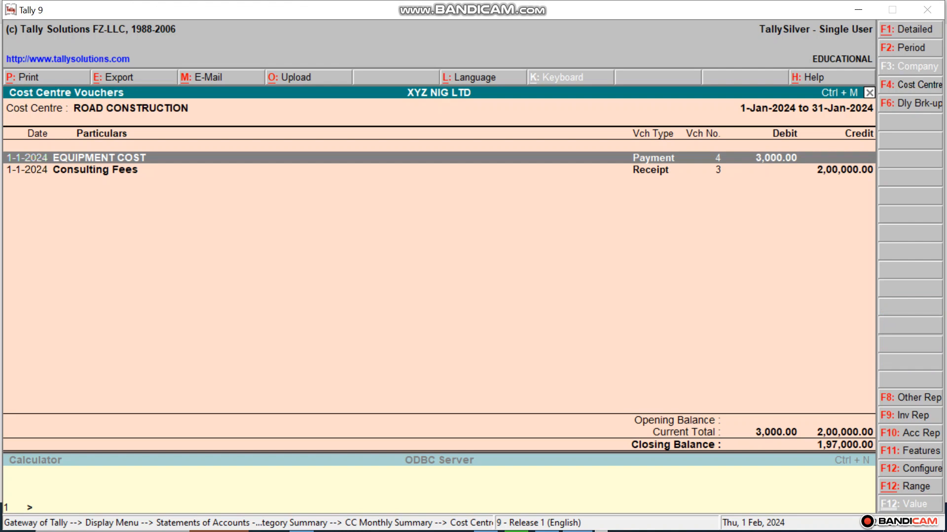
# Leave the category summary, examine the cost centre break-up of ROAD CONSTRUCTION, and return to the cost centre reports.
pyautogui.press('Escape')
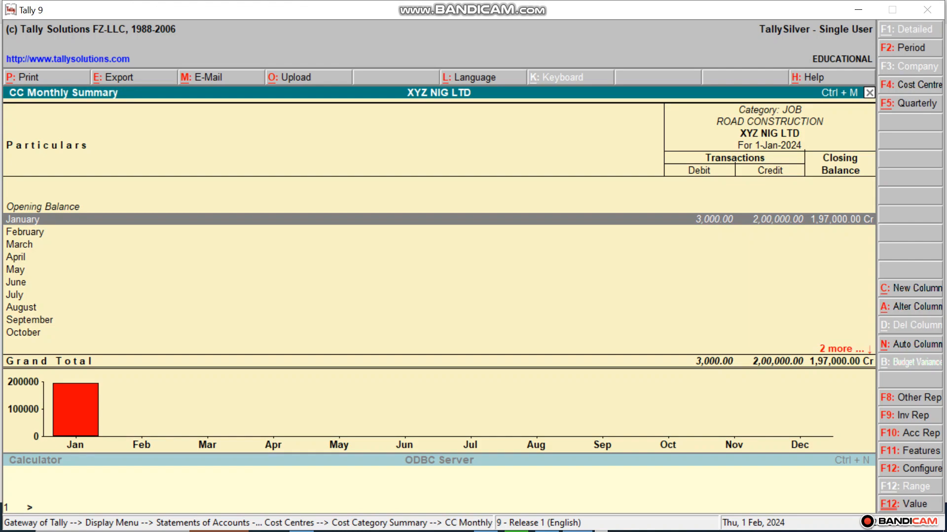
pyautogui.press('Escape')
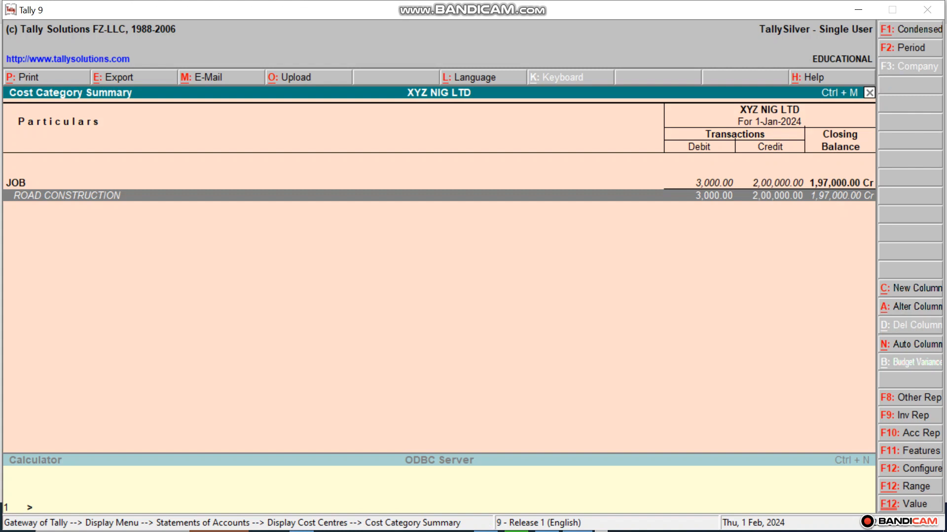
pyautogui.press('Escape')
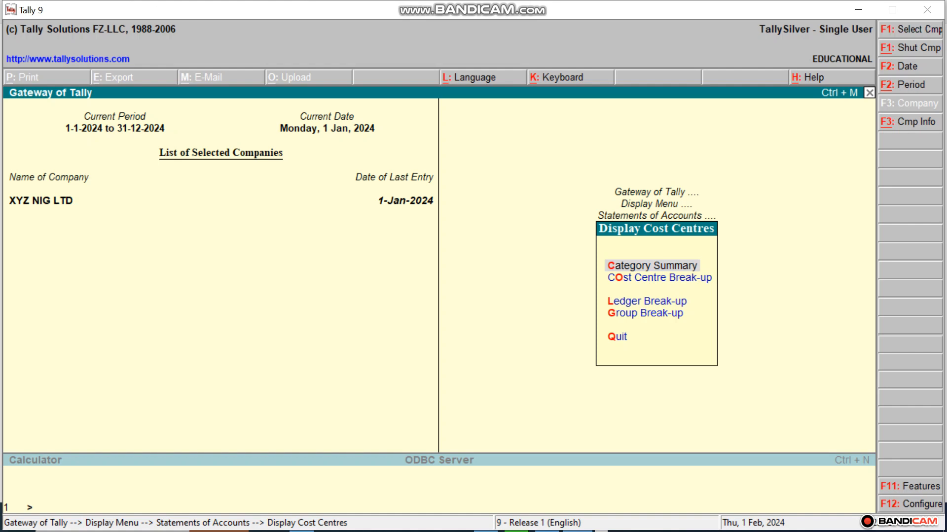
pyautogui.press('o')
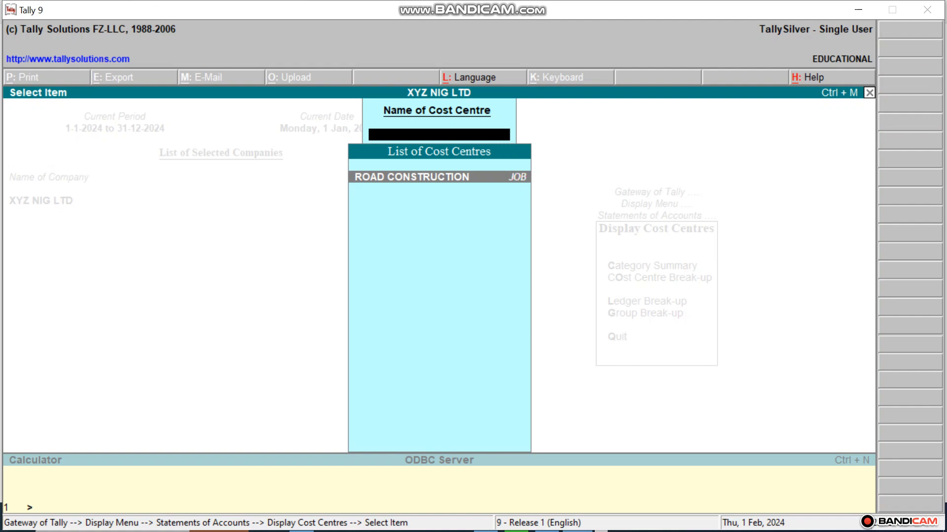
pyautogui.press('Escape')
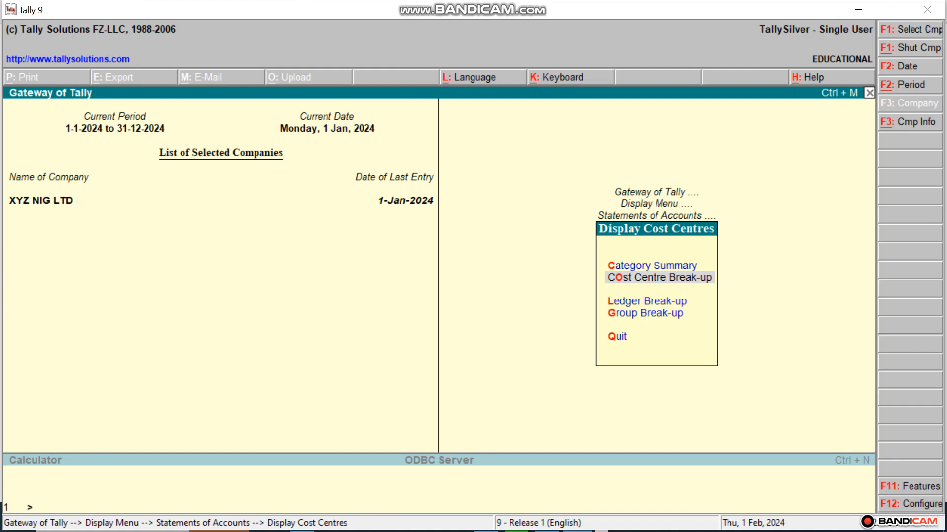
pyautogui.press('Return')
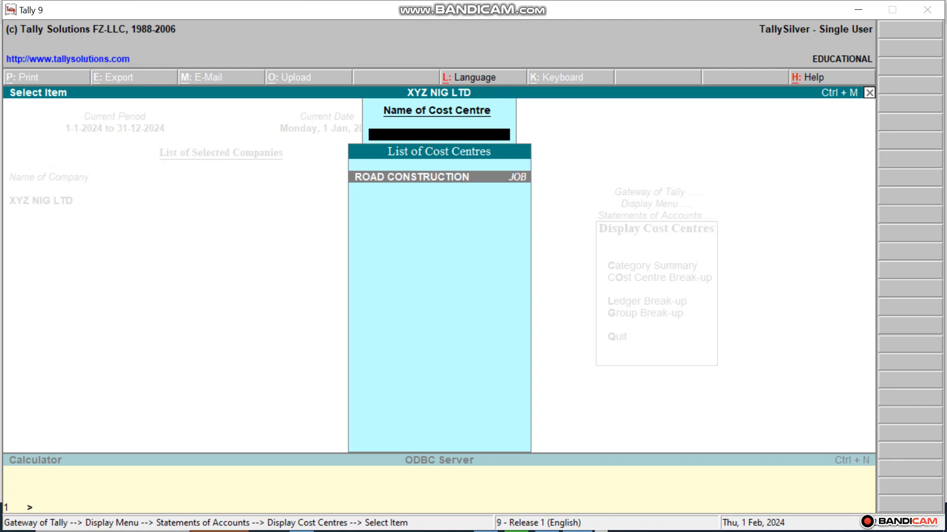
pyautogui.press('Return')
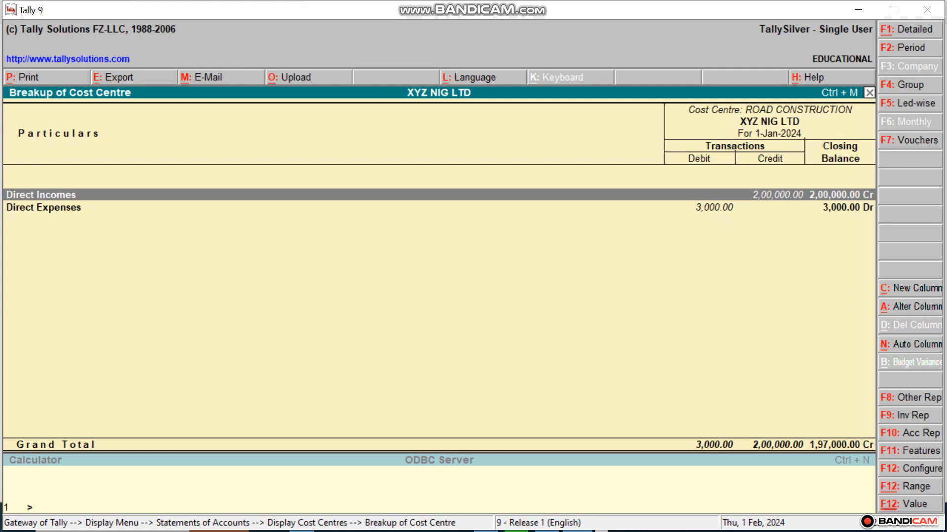
pyautogui.press('Escape')
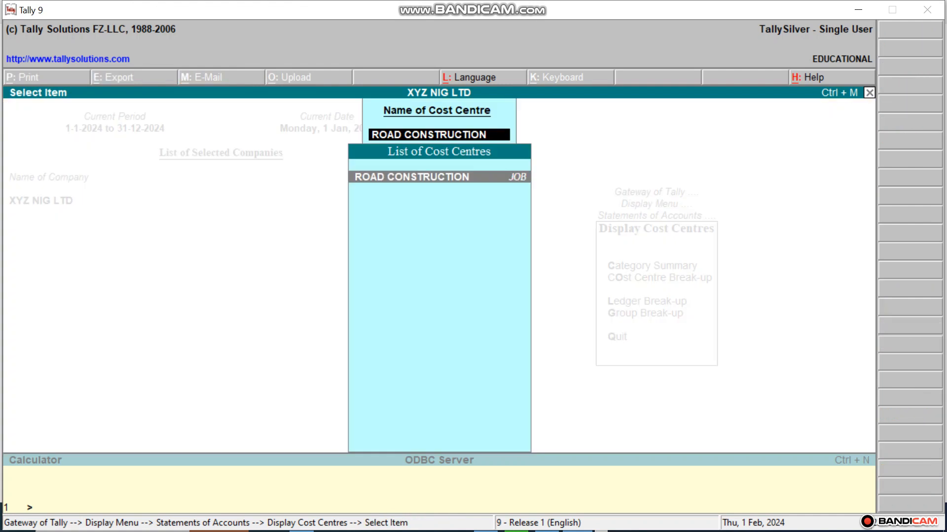
pyautogui.press('BackSpace')
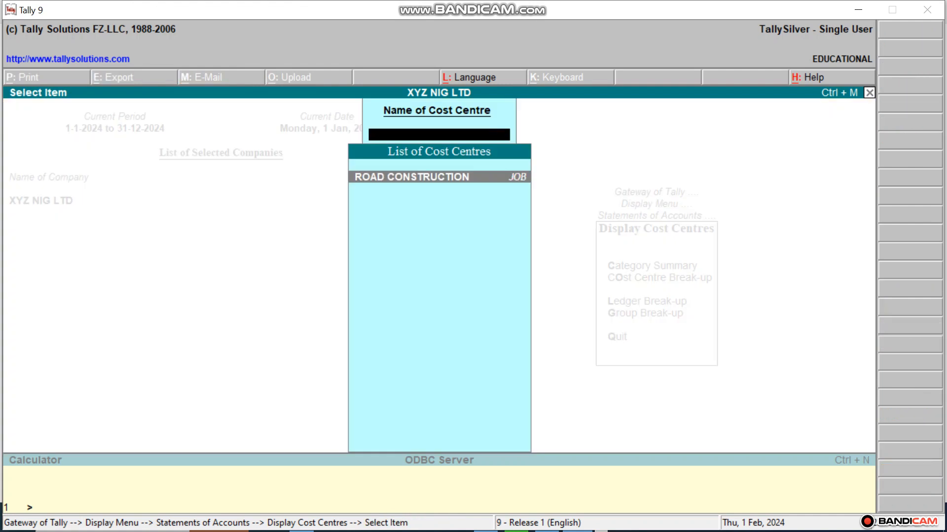
pyautogui.press('Escape')
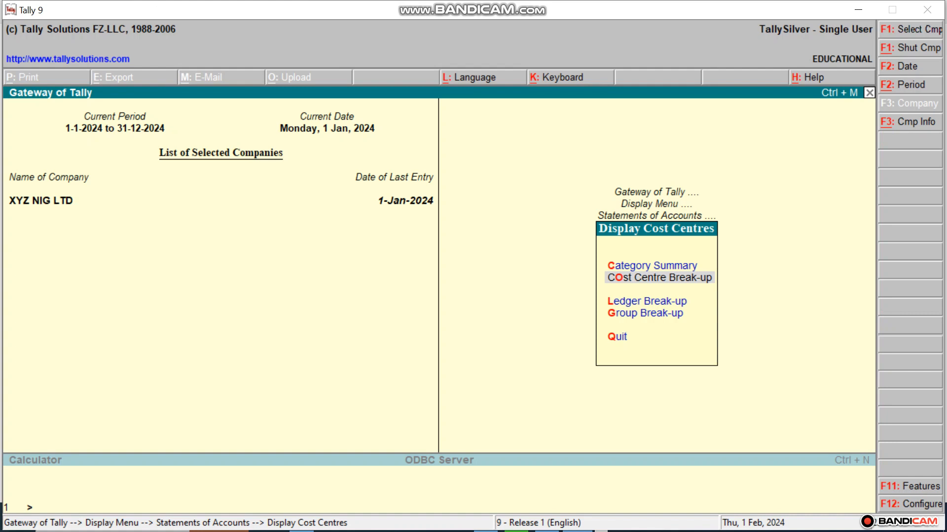
# Examine the cost centre break-up of the EQUIPMENT COST ledger, and open the group selection for the group break-up.
pyautogui.press('l')
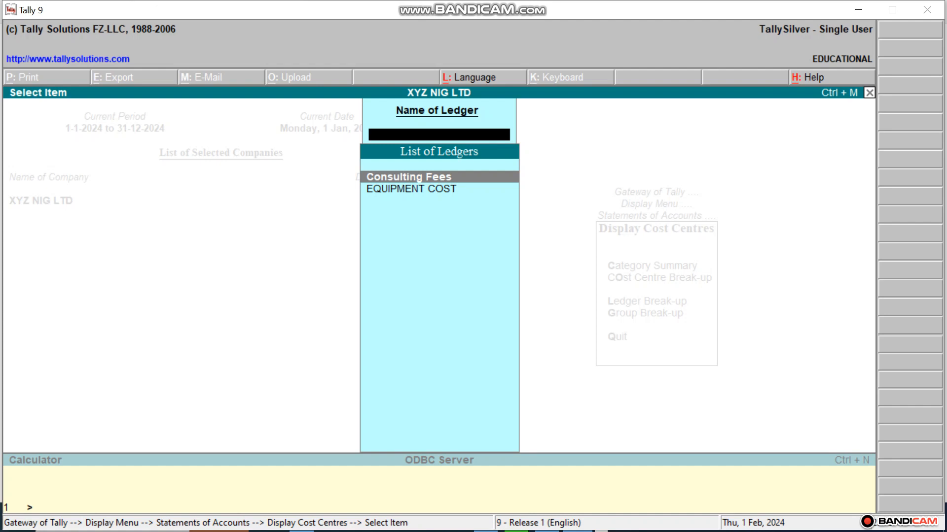
pyautogui.press('Down')
pyautogui.press('Return')
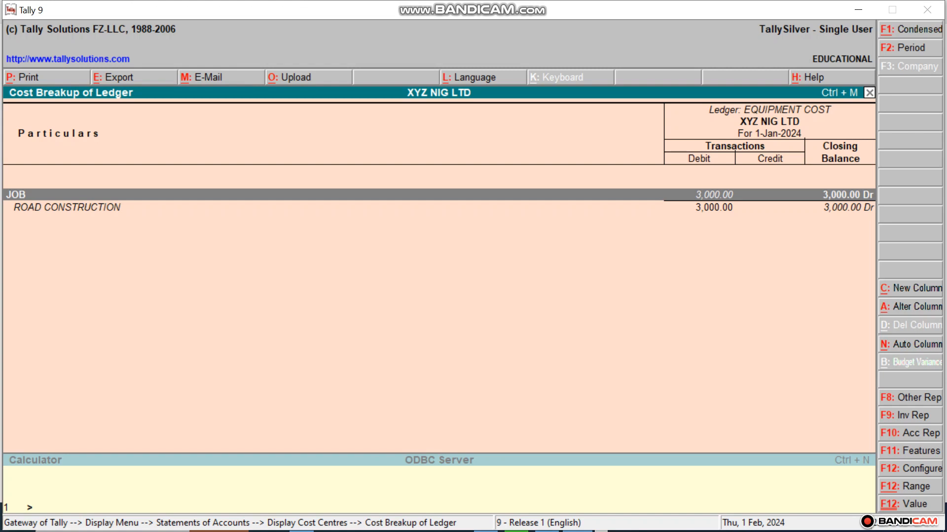
pyautogui.press('Escape')
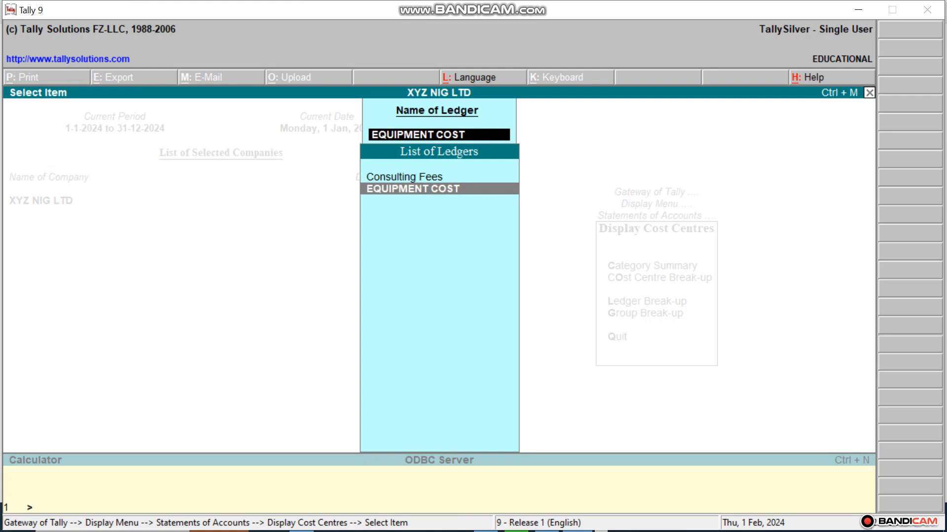
pyautogui.press('Escape')
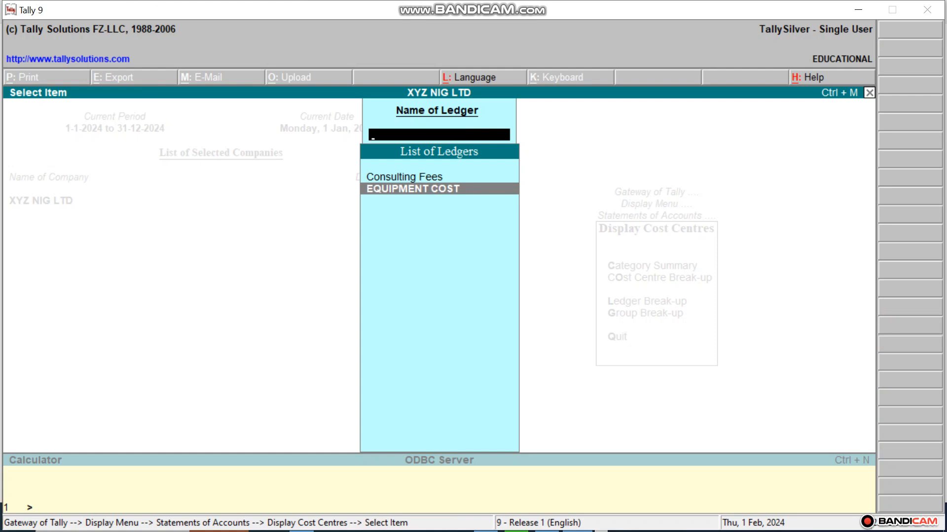
pyautogui.press('Escape')
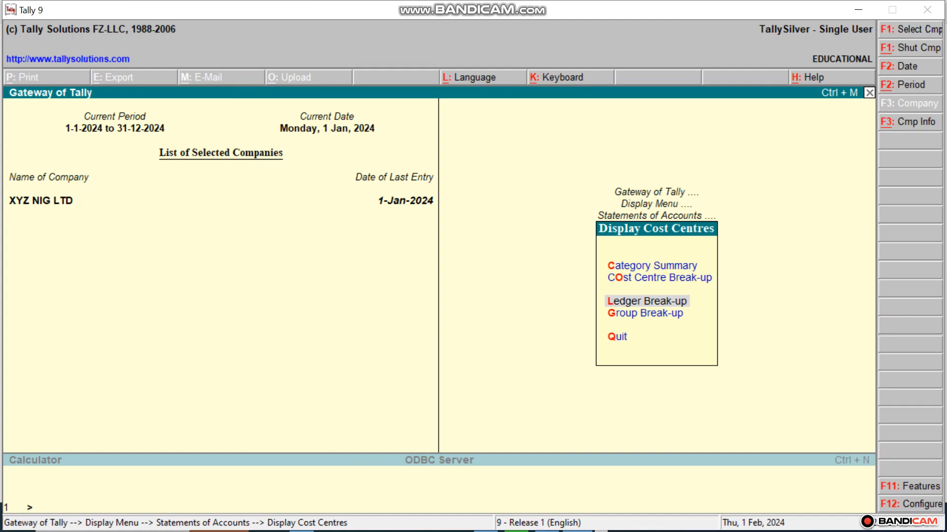
pyautogui.press('g')
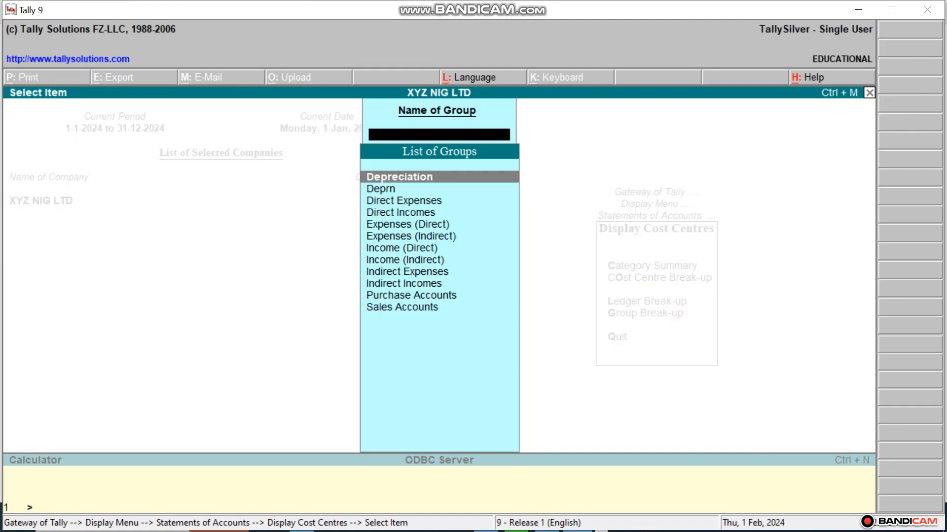
pyautogui.press('super')
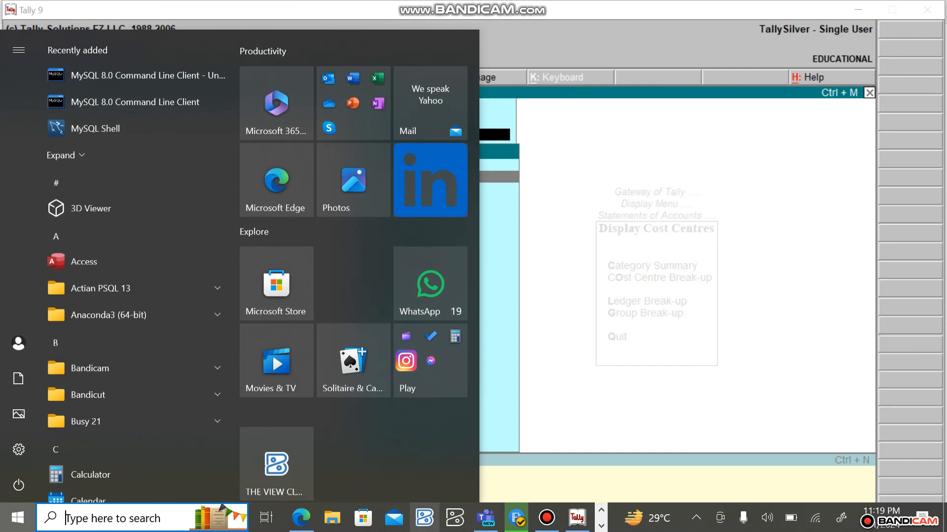
pyautogui.click(546, 518)
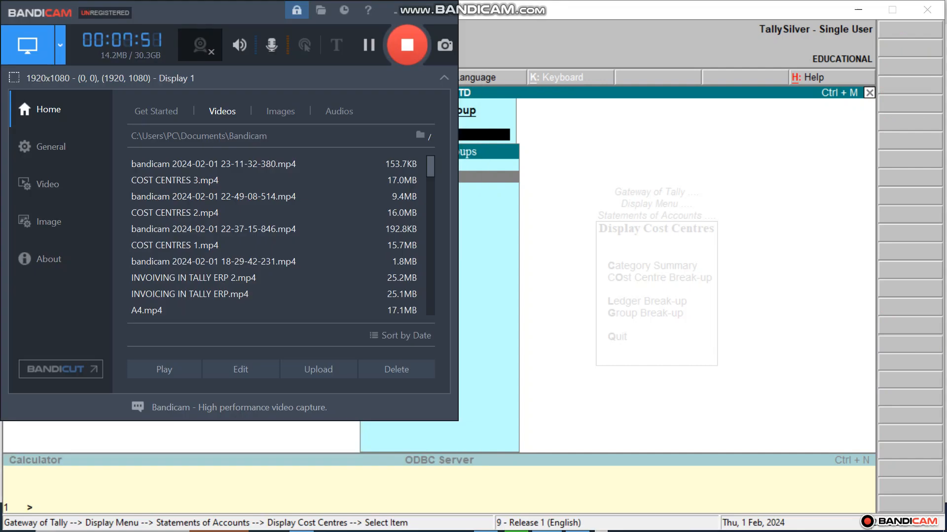
pyautogui.click(418, 10)
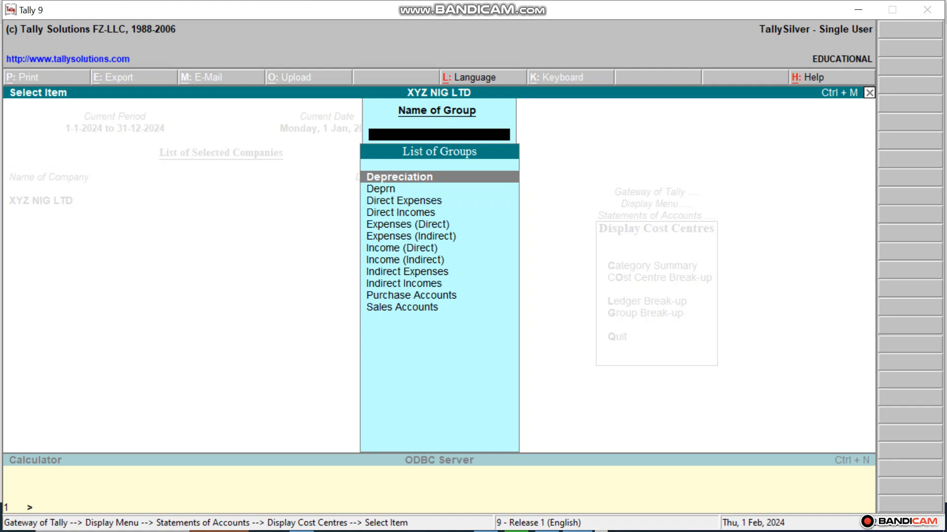
# Examine the cost break-up of the Direct Expenses and Direct Incomes groups, and return to the cost centre reports.
pyautogui.write('e')
pyautogui.press('Return')
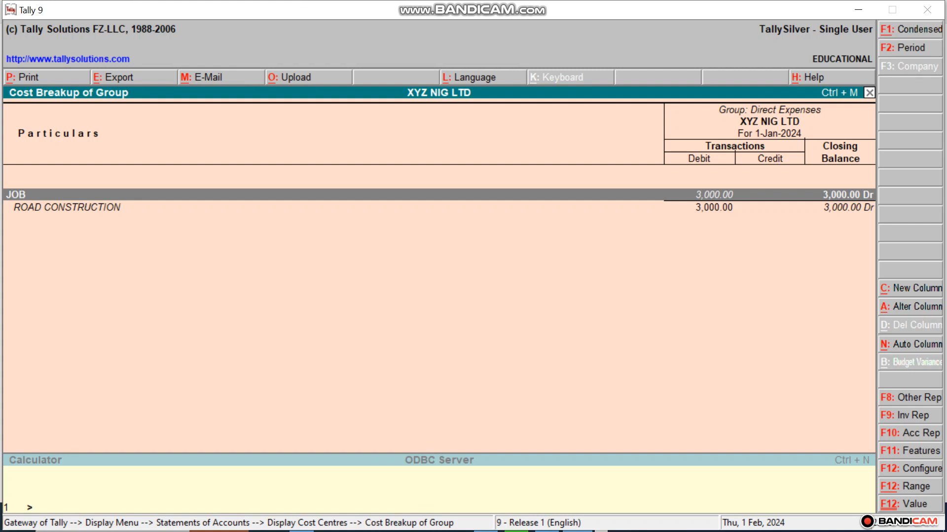
pyautogui.press('Escape')
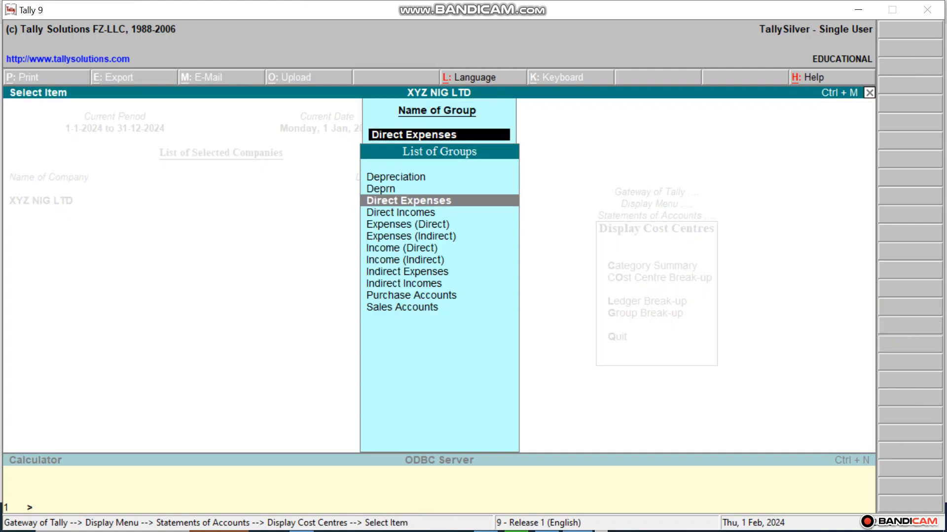
pyautogui.press('Down')
pyautogui.press('Return')
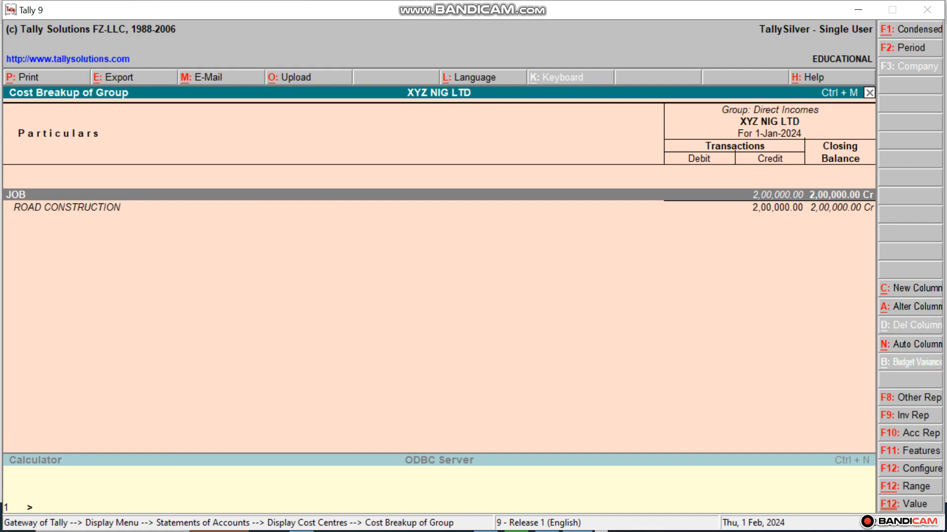
pyautogui.press('Escape')
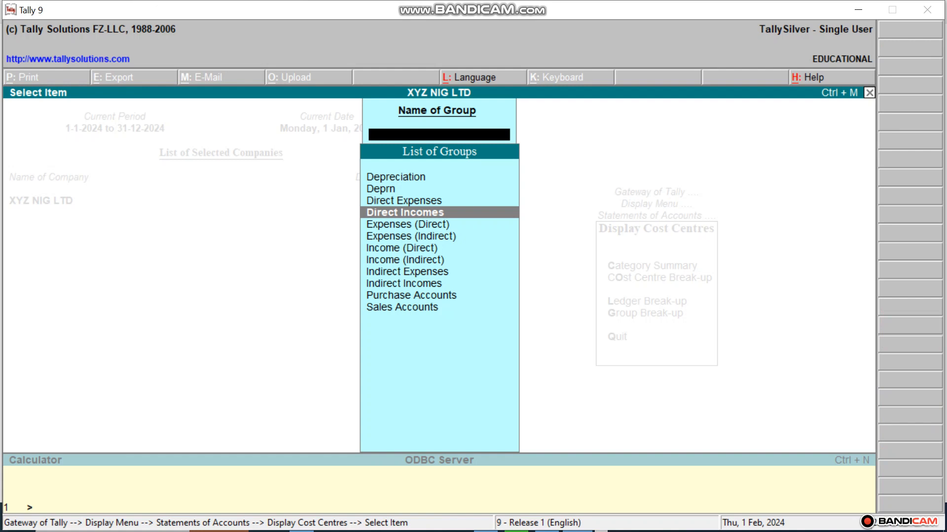
pyautogui.press('Escape')
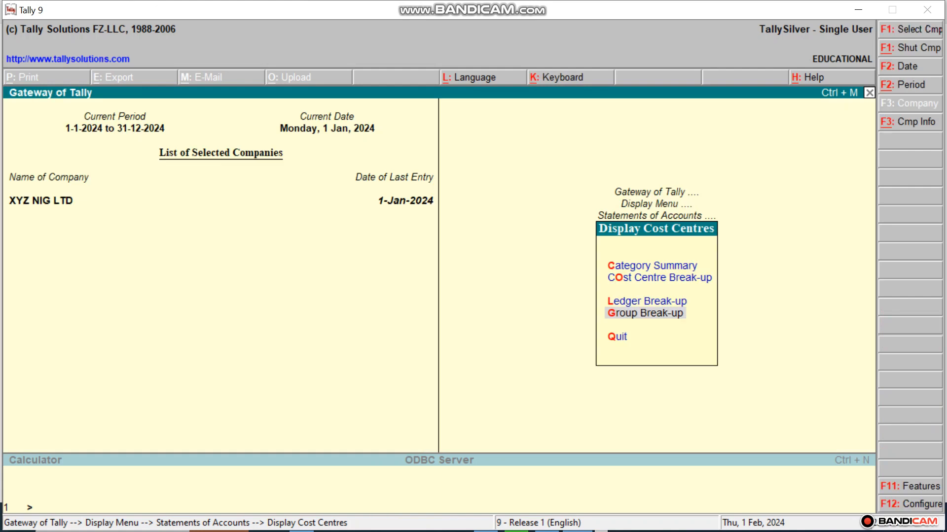
# Reopen the cost centre reports from the Statements of Accounts, view the category summary again, and return to the Display Menu.
pyautogui.press('Down')
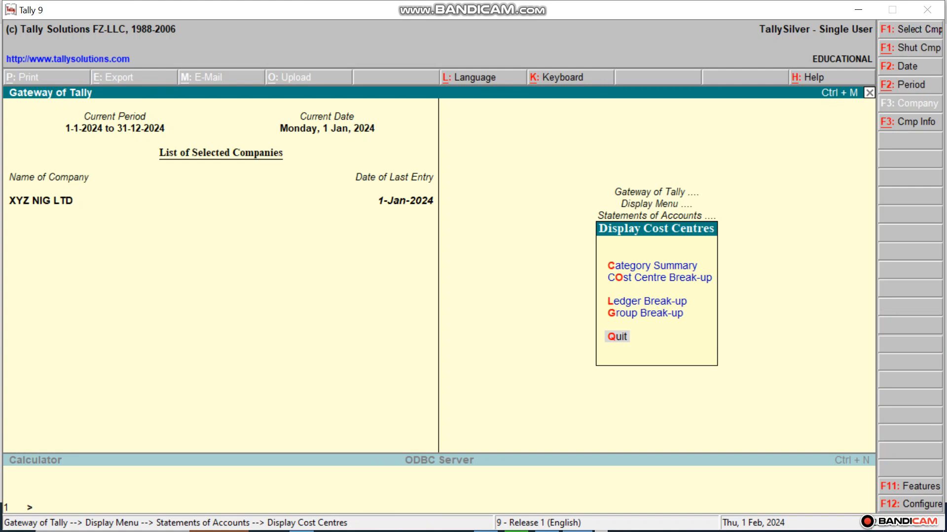
pyautogui.press('Return')
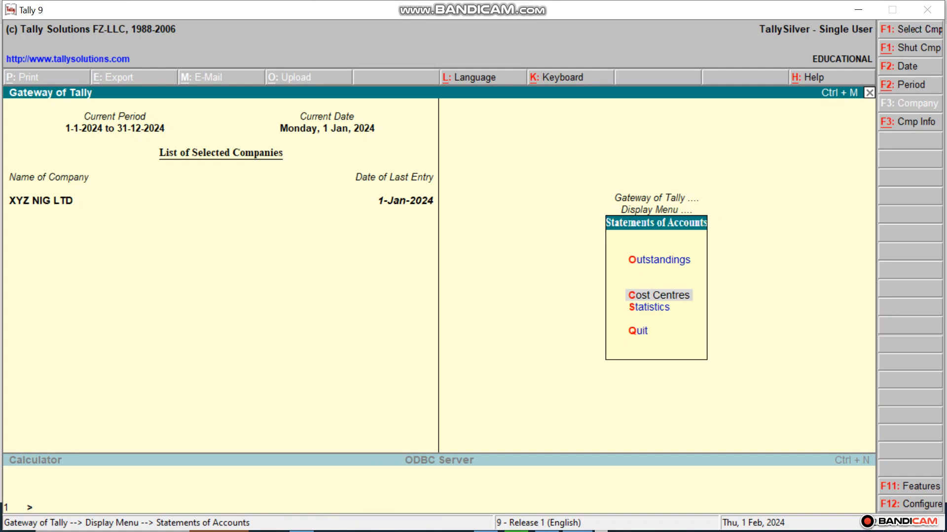
pyautogui.press('Return')
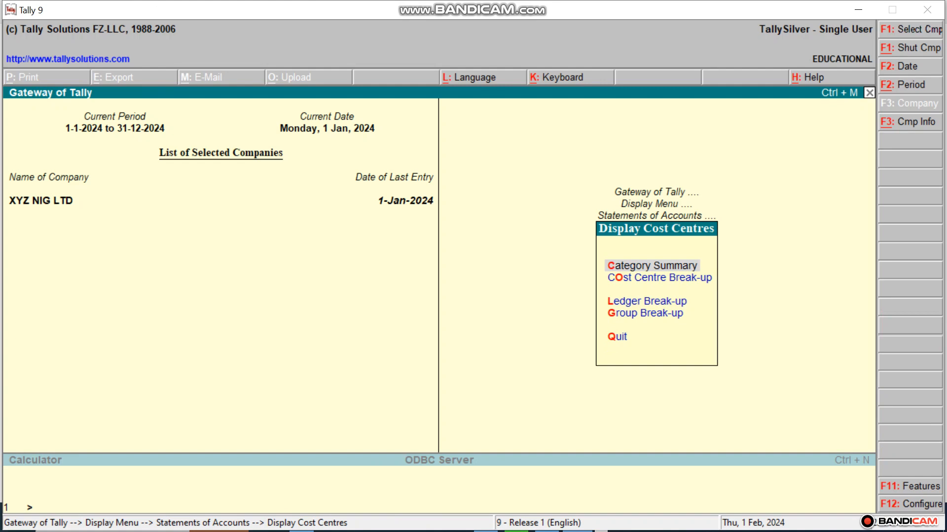
pyautogui.press('Return')
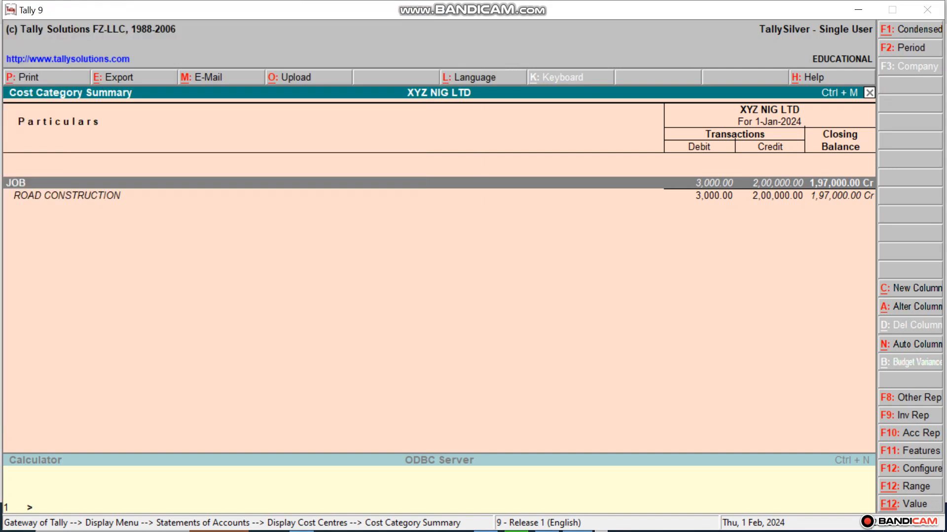
pyautogui.press('Escape')
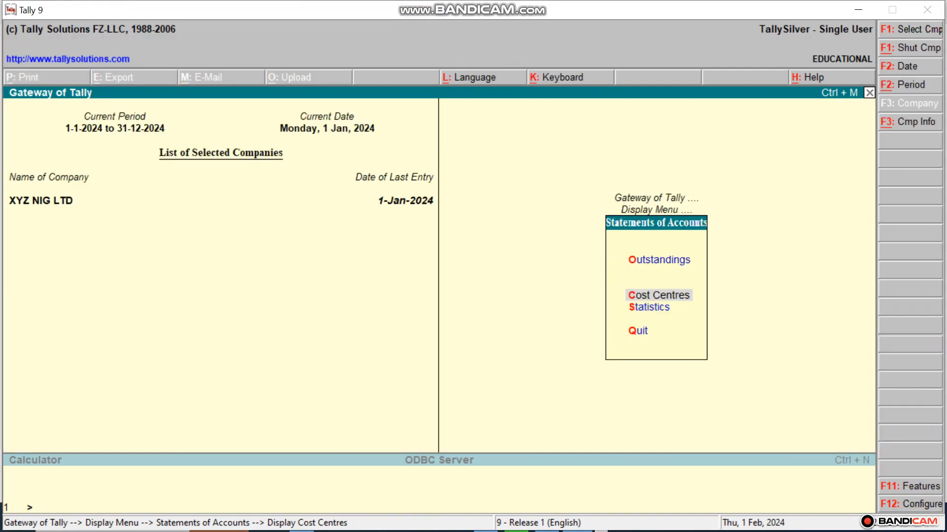
pyautogui.press('Escape')
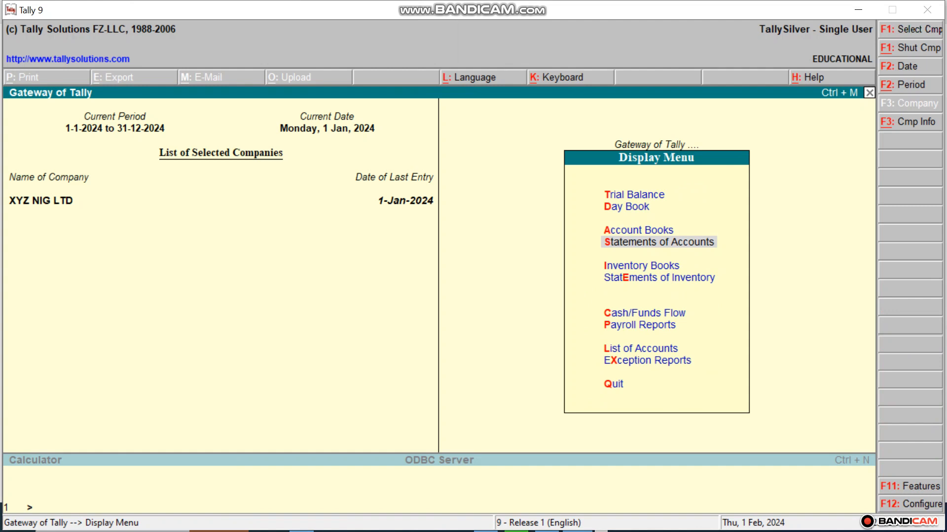
# Examine the company's trial balance and its day book, and return to the Display Menu.
pyautogui.press('t')
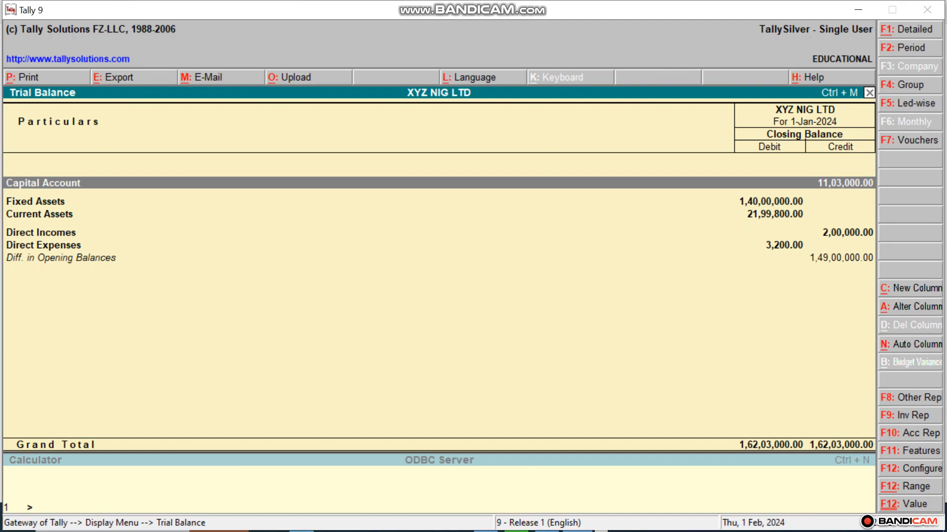
pyautogui.press('Escape')
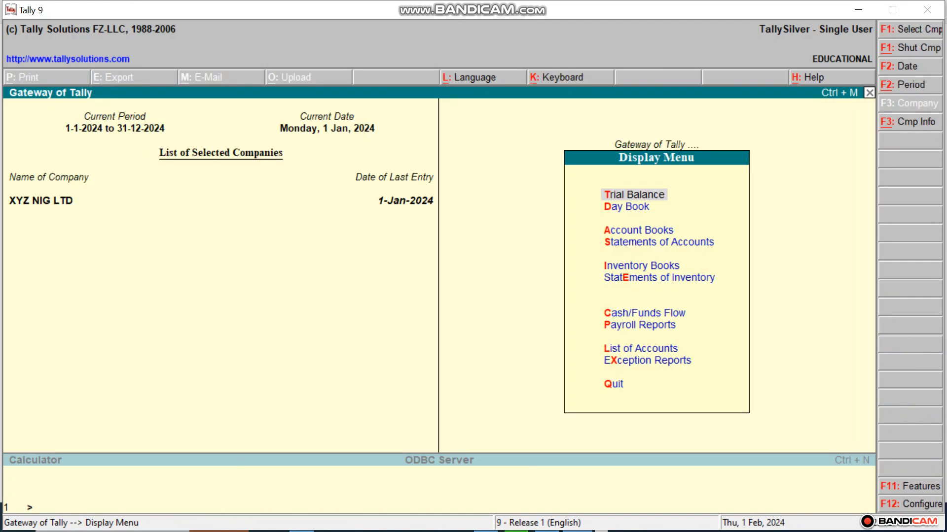
pyautogui.press('Down')
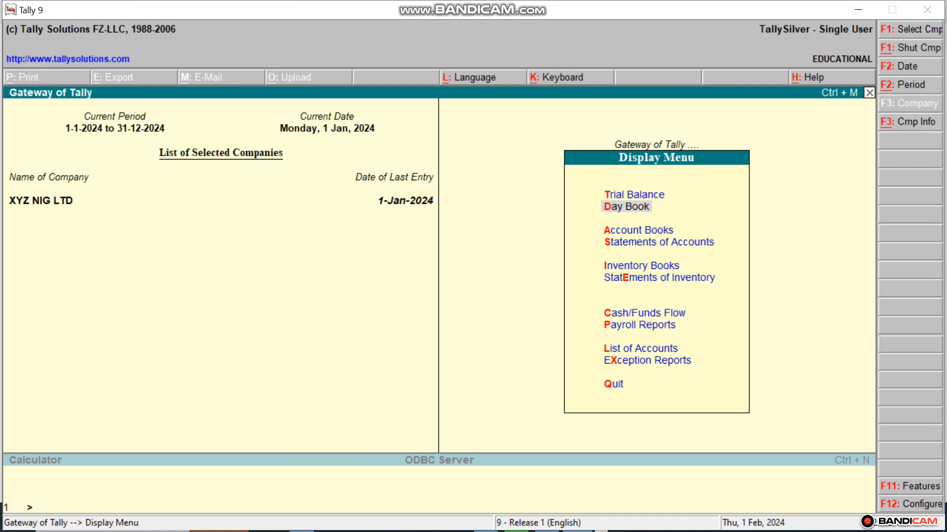
pyautogui.press('Return')
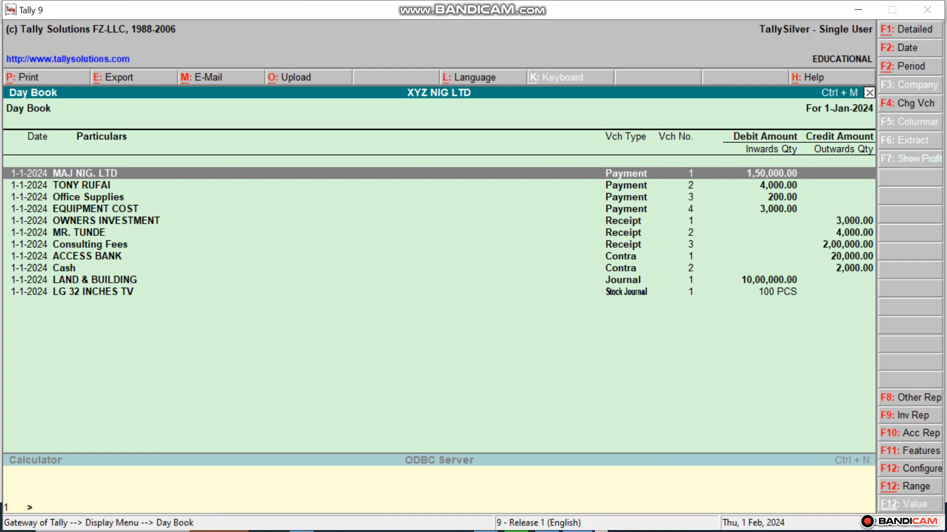
pyautogui.press('Escape')
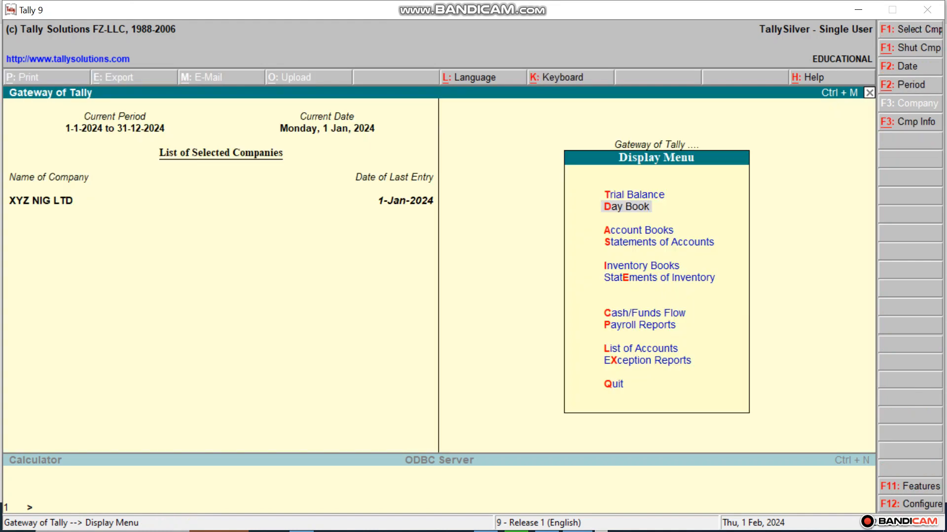
# Examine the cash and bank summary in the Account Books, and return to the list of account books.
pyautogui.press('a')
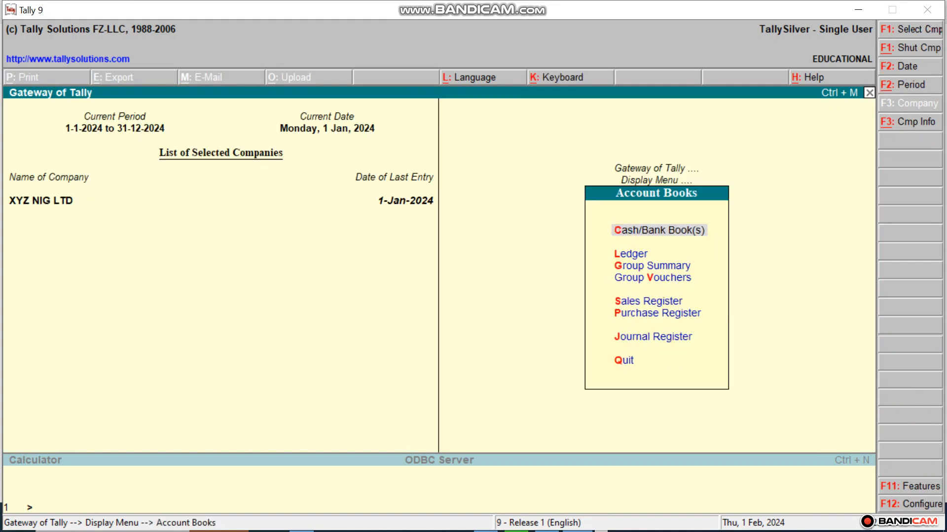
pyautogui.press('Return')
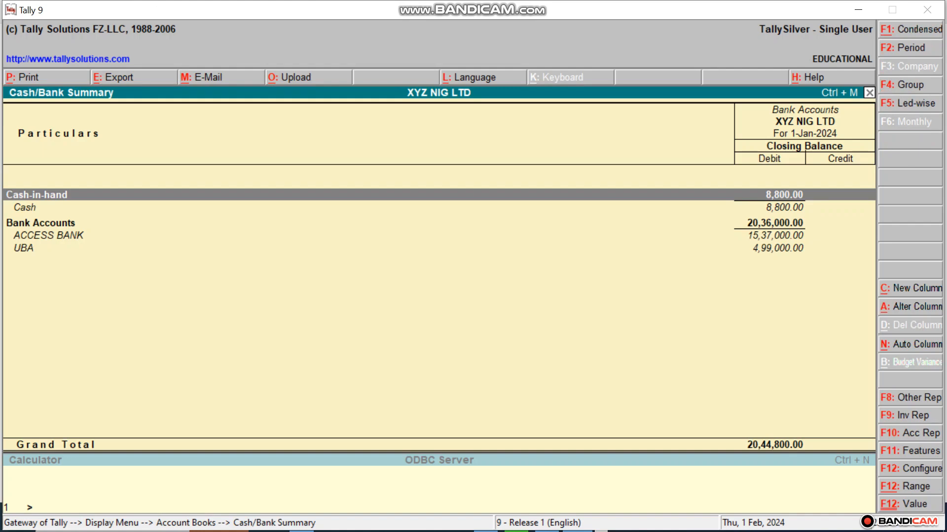
pyautogui.press('Escape')
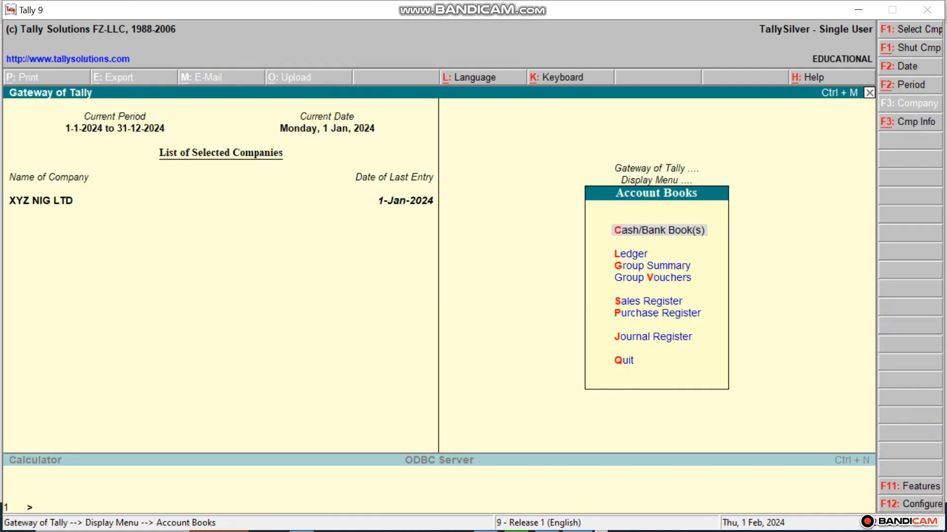
# Examine the ledger vouchers of ACCESS BANK and UBA, and return to the Account Books.
pyautogui.press('l')
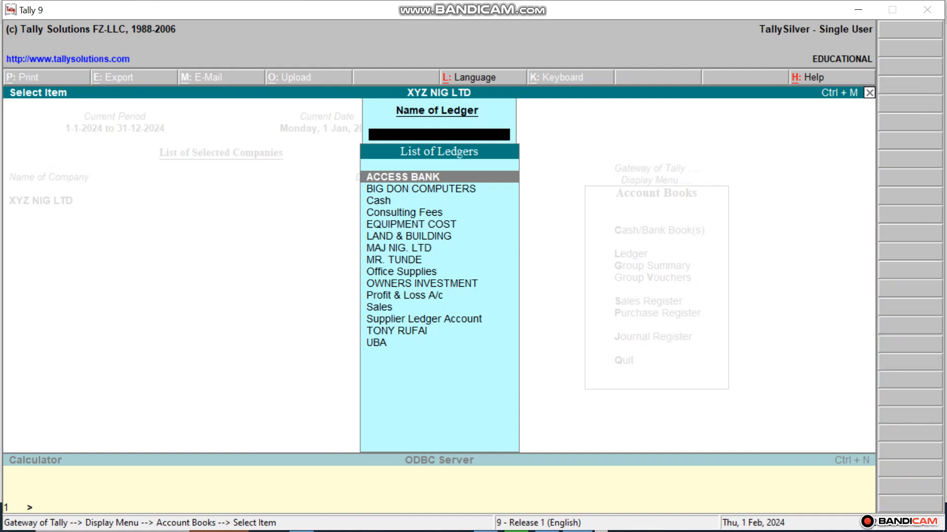
pyautogui.press('Return')
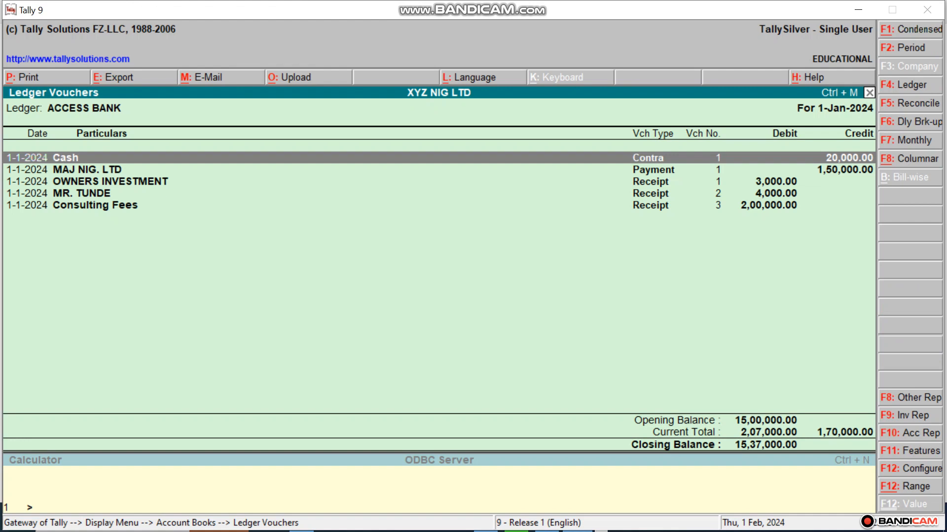
pyautogui.press('Escape')
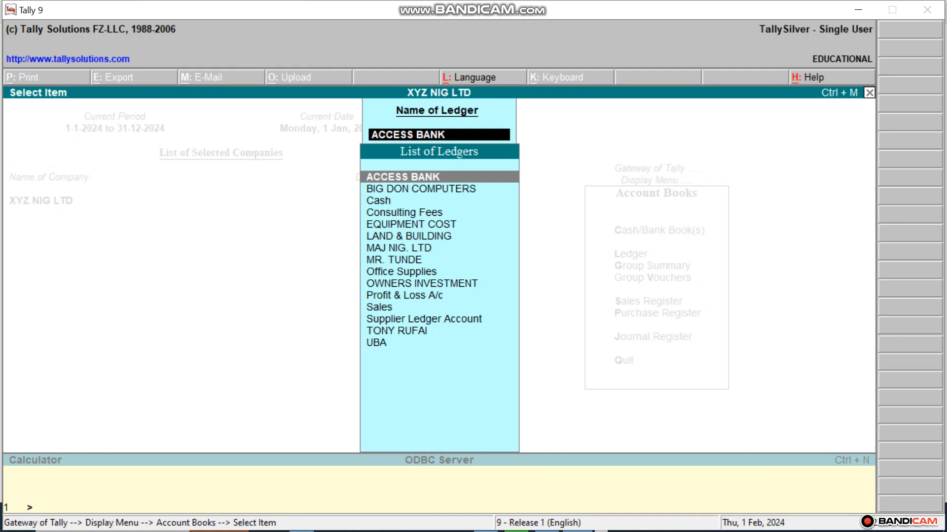
pyautogui.press('Up')
pyautogui.press('Return')
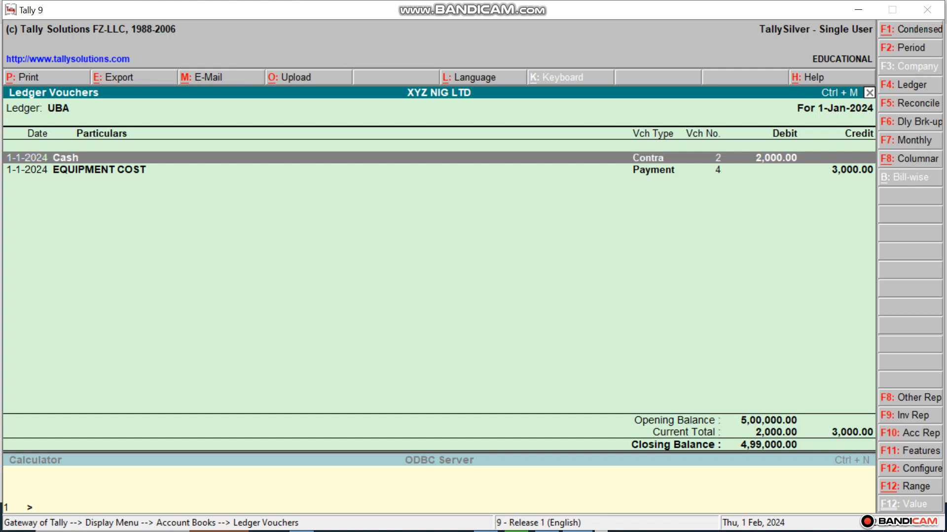
pyautogui.press('Escape')
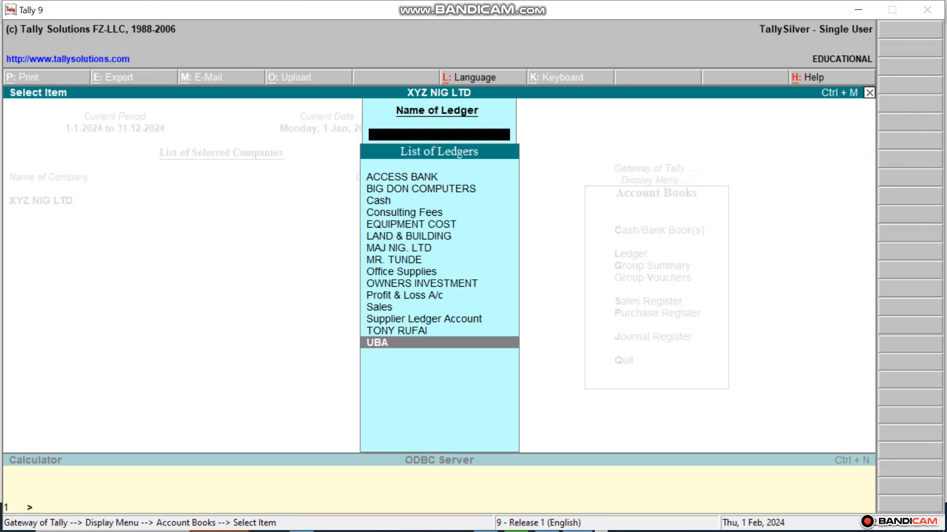
pyautogui.press('Escape')
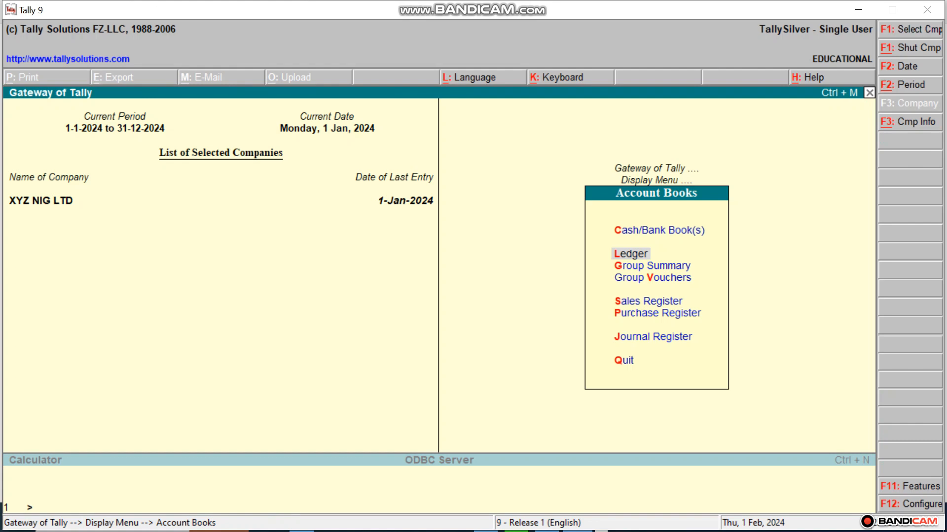
# Examine the Sales Register and the Purchase Register, and return to the Display Menu.
pyautogui.press('s')
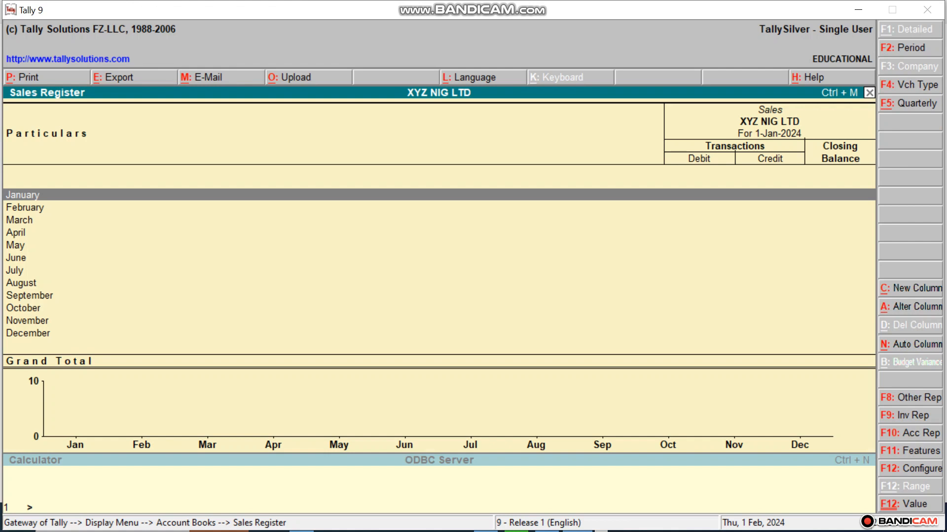
pyautogui.press('Escape')
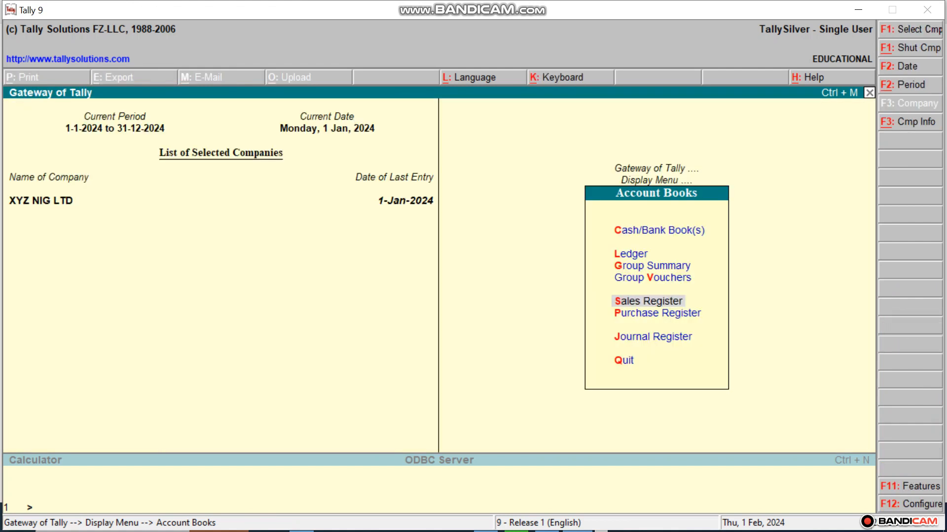
pyautogui.press('p')
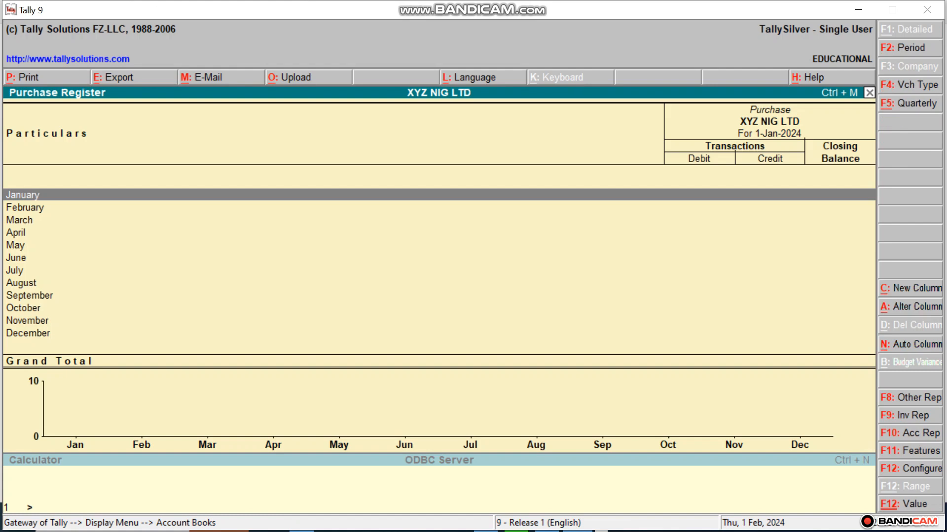
pyautogui.press('Escape')
pyautogui.press('Escape')
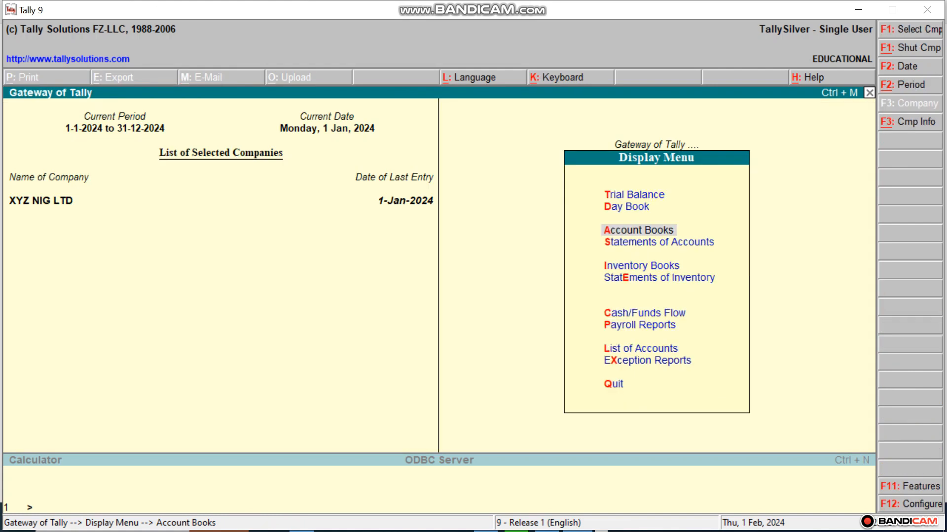
# Reopen the Account Books, examine the Journal Register, and return to the Display Menu.
pyautogui.press('Return')
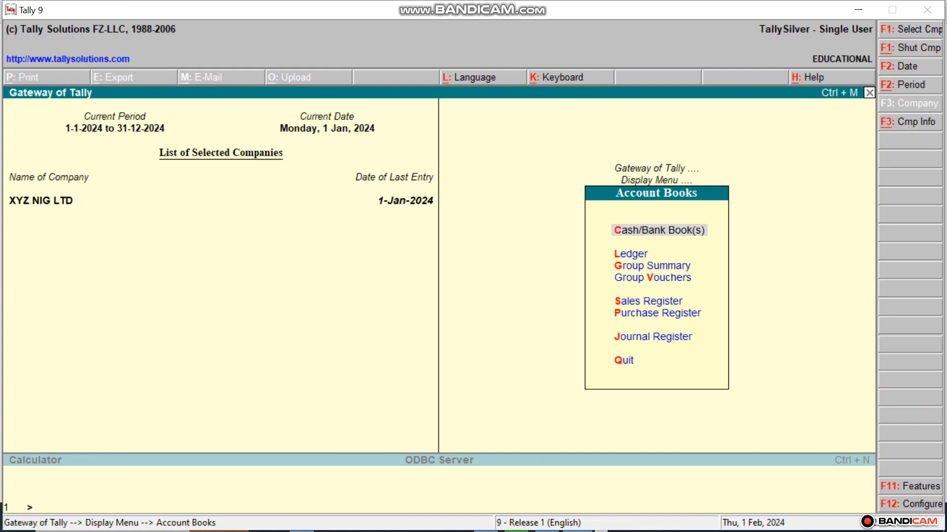
pyautogui.press('j')
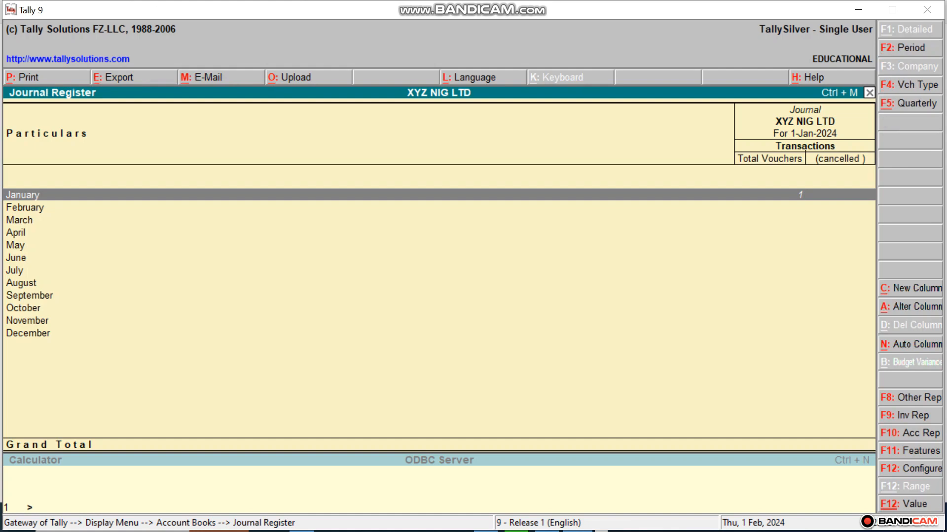
pyautogui.press('Escape')
pyautogui.press('Escape')
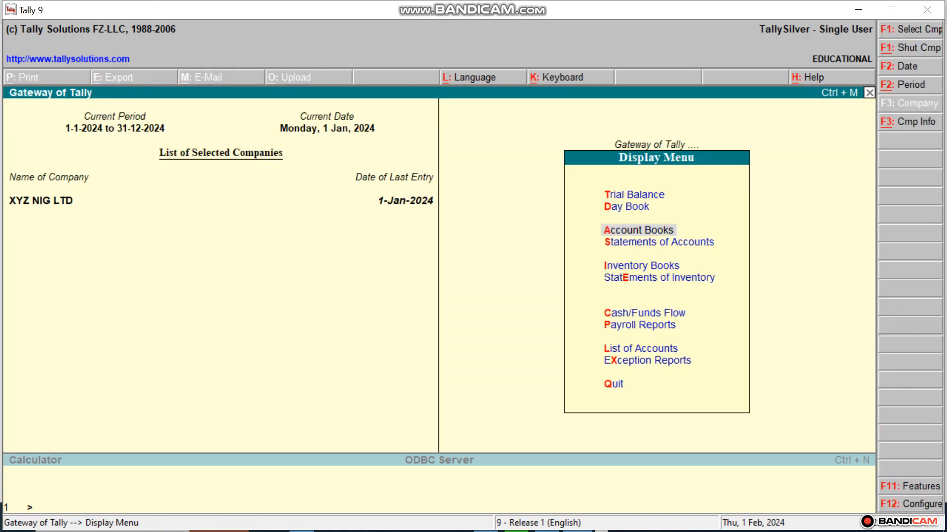
# Look over the Outstandings report options in the Statements of Accounts, and return to the Gateway of Tally.
pyautogui.press('s')
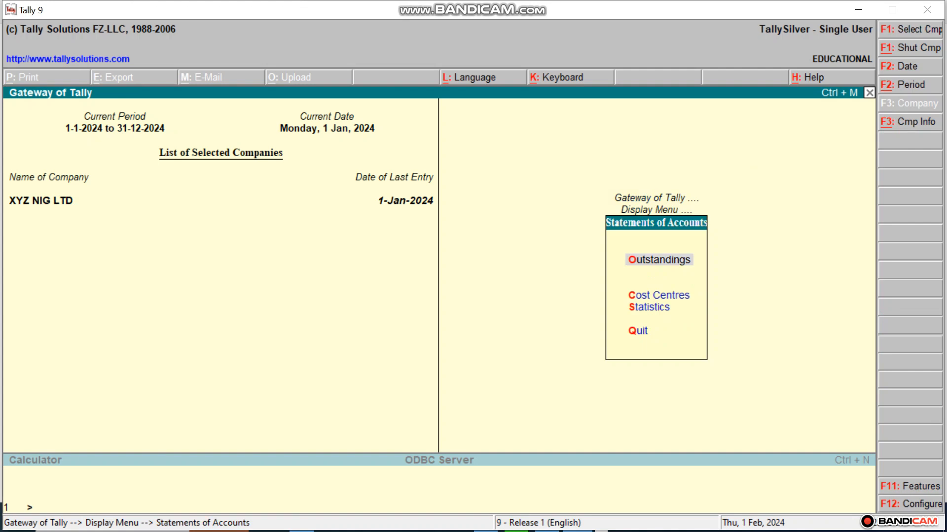
pyautogui.press('Return')
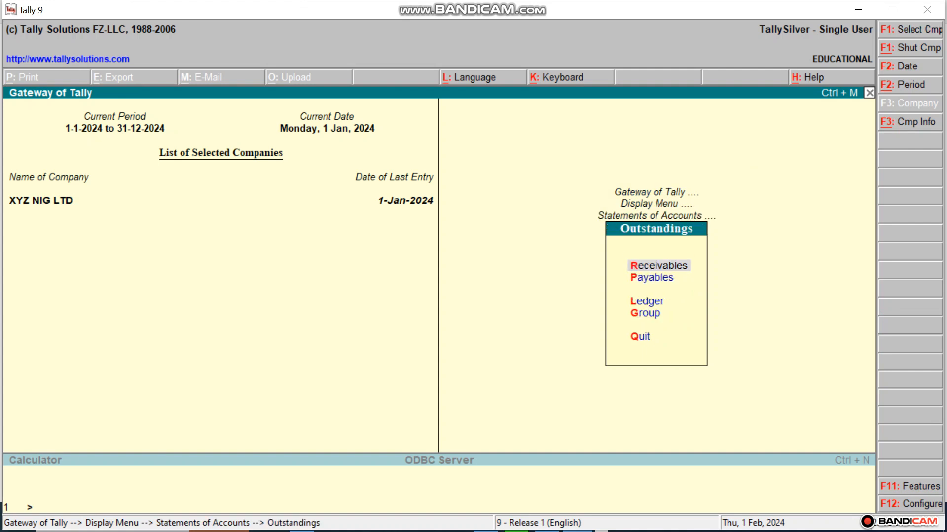
pyautogui.press('Escape')
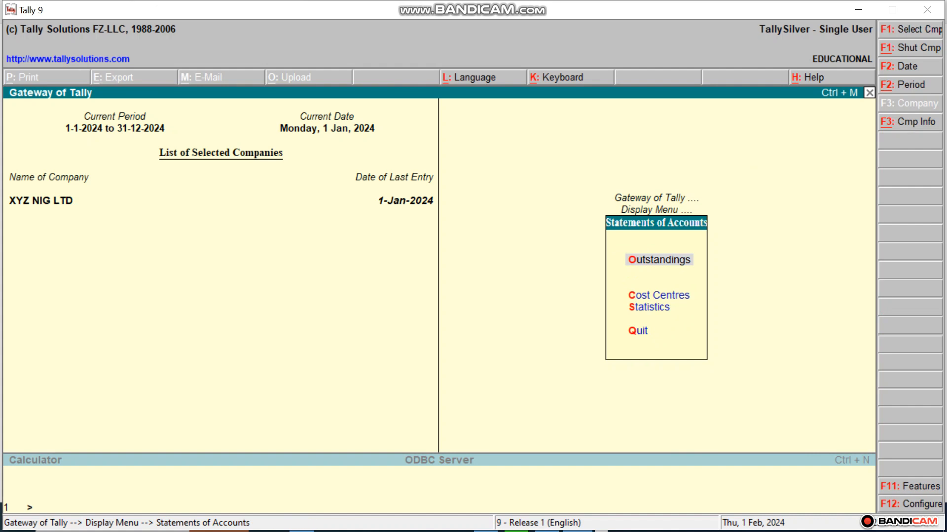
pyautogui.press('Escape')
pyautogui.press('Escape')
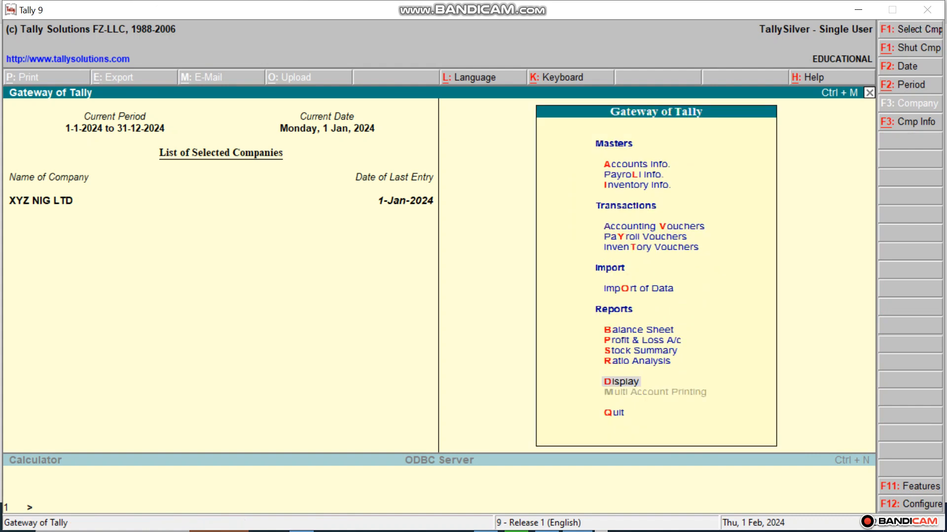
# Examine the outstanding receivables and payables in the Statements of Accounts, and return to the Display Menu.
pyautogui.press('Return')
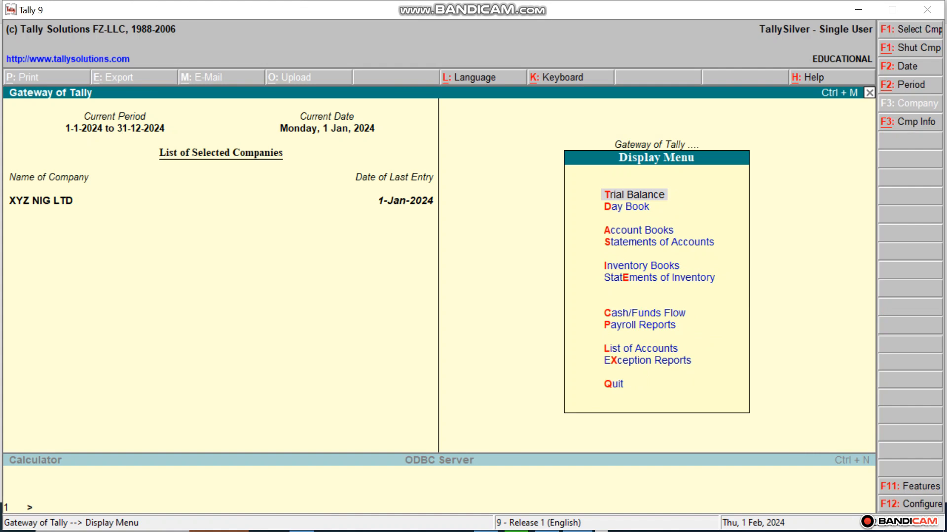
pyautogui.press('s')
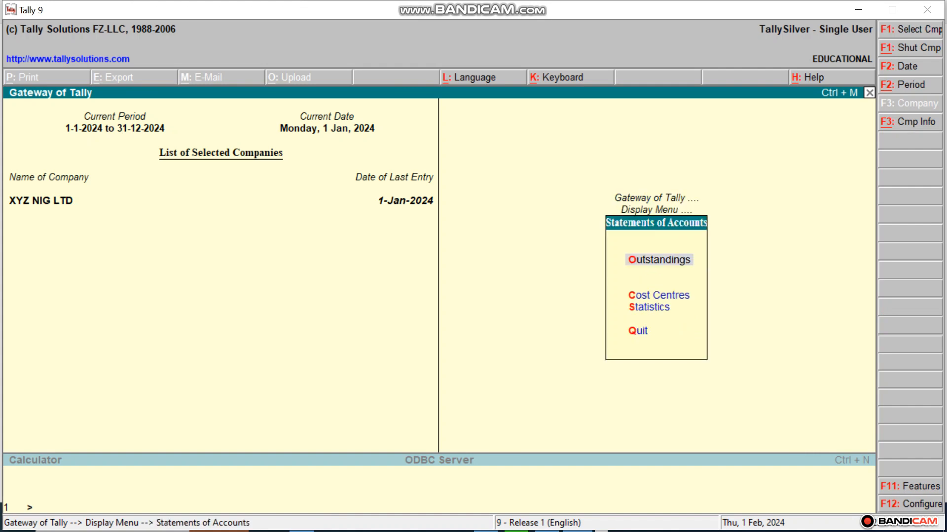
pyautogui.press('Return')
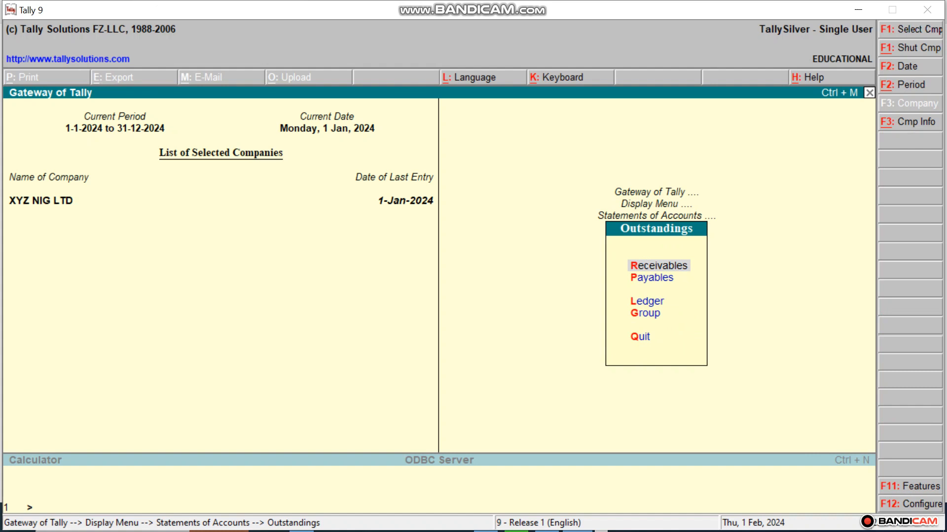
pyautogui.press('Return')
pyautogui.press('Escape')
pyautogui.press('p')
pyautogui.press('Escape')
pyautogui.press('Return')
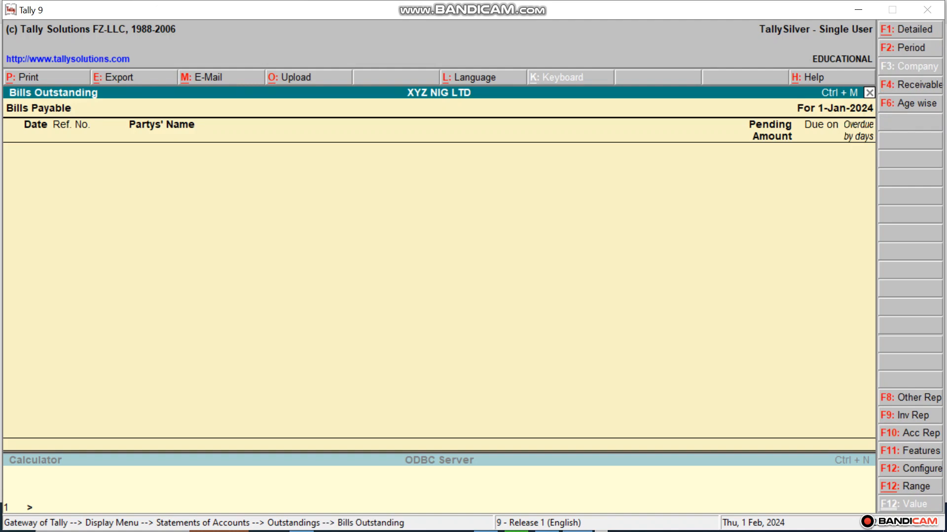
pyautogui.press('Escape')
pyautogui.press('Escape')
pyautogui.press('Escape')
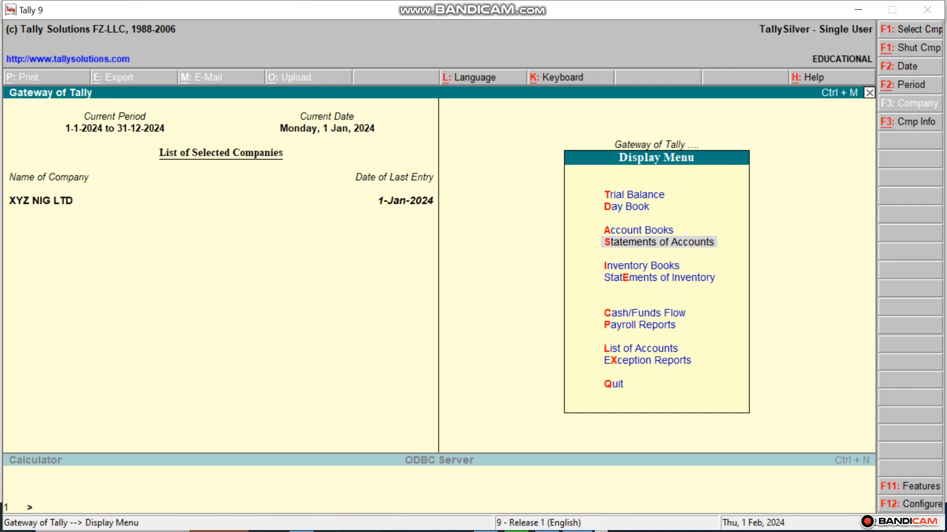
# Look over the stock items and stock groups selectable in the Inventory Books, without opening a report.
pyautogui.press('i')
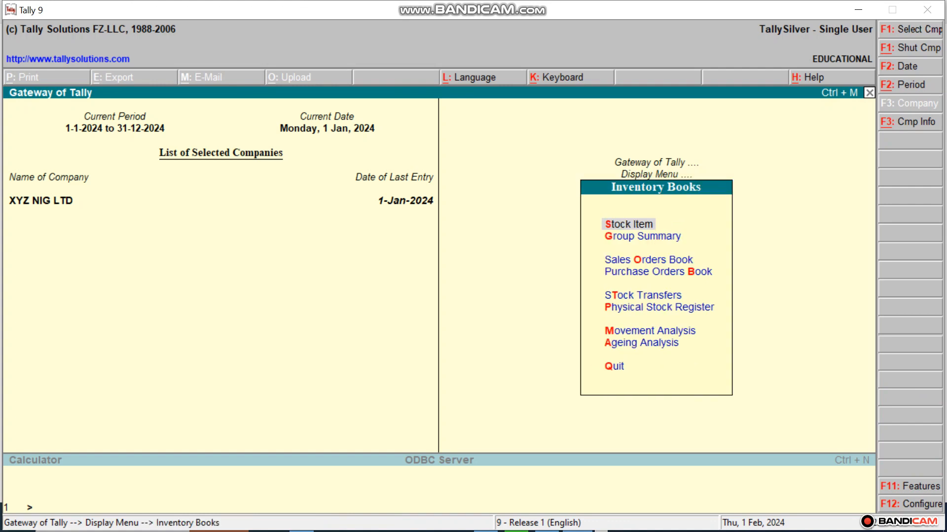
pyautogui.press('Return')
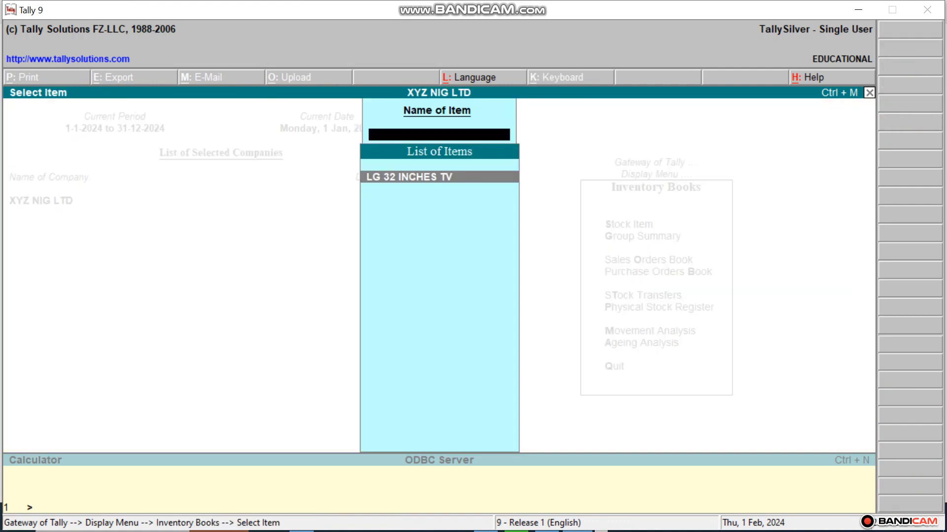
pyautogui.press('Escape')
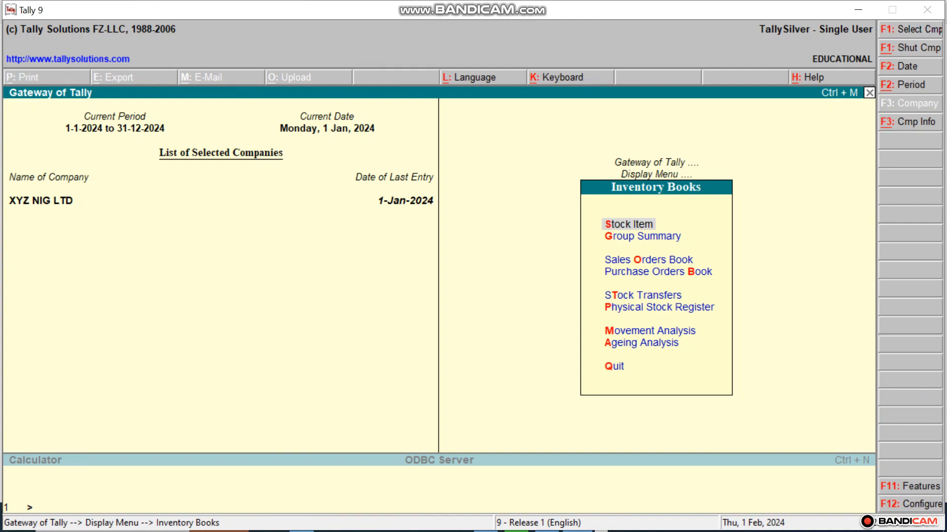
pyautogui.press('g')
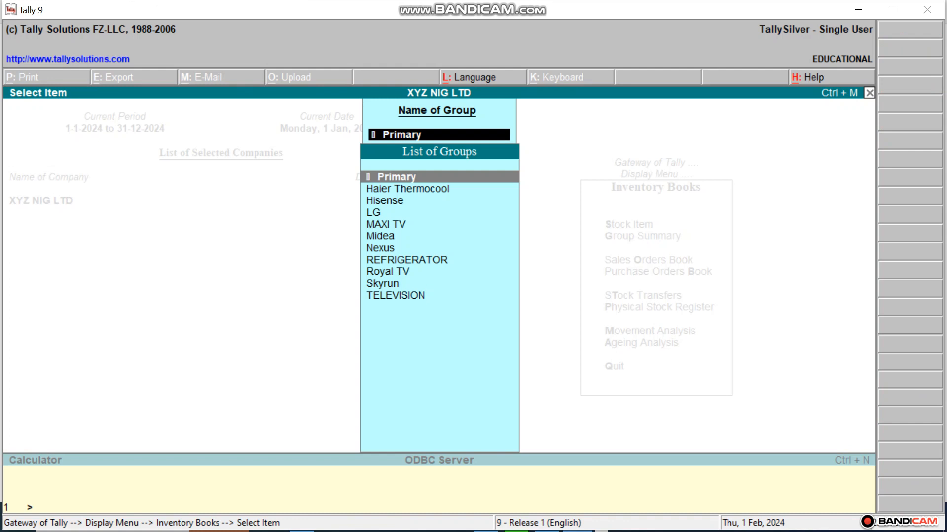
pyautogui.press('BackSpace')
pyautogui.press('Escape')
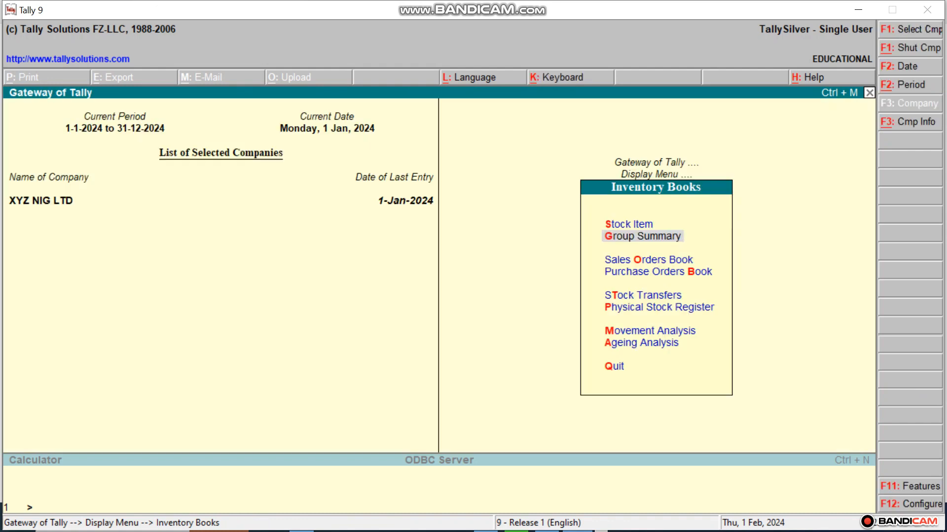
# Examine the Sales Orders Book and the Purchase Orders Book, and return to the Inventory Books.
pyautogui.press('o')
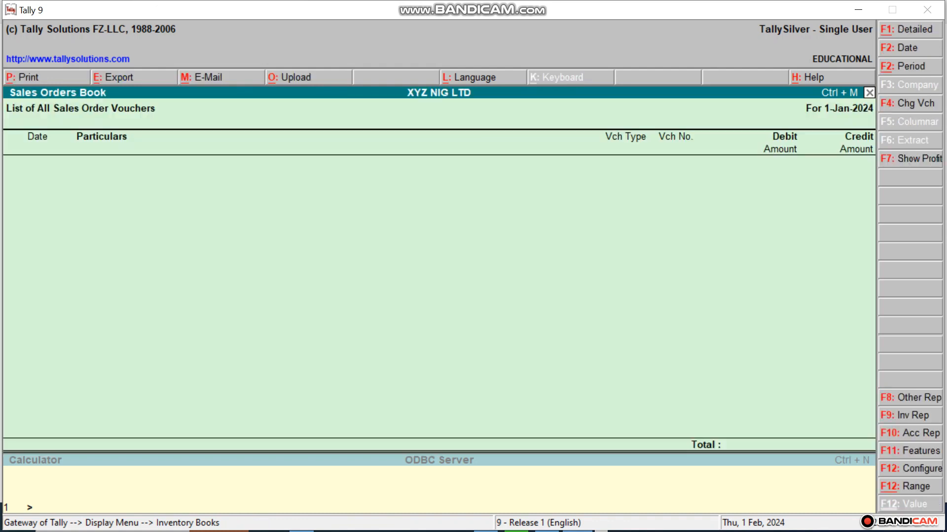
pyautogui.press('Escape')
pyautogui.press('b')
pyautogui.press('Escape')
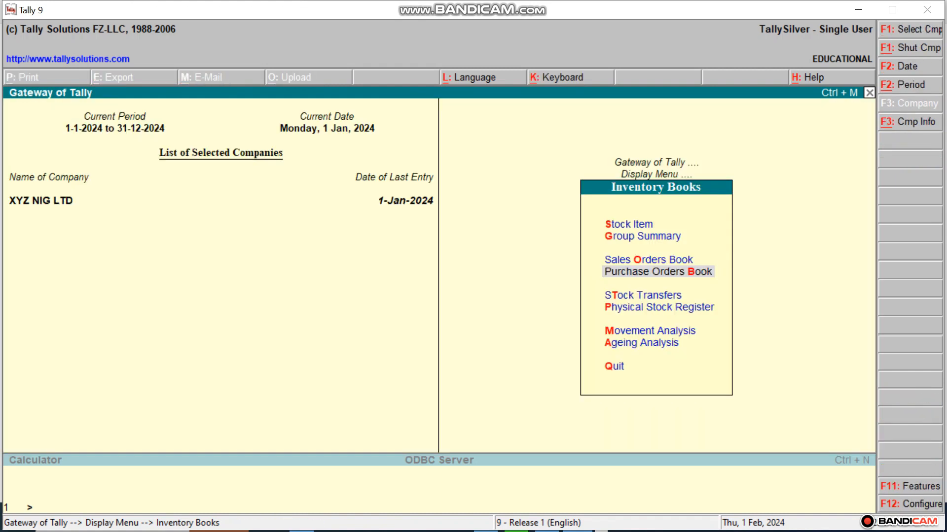
pyautogui.press('o')
pyautogui.press('Escape')
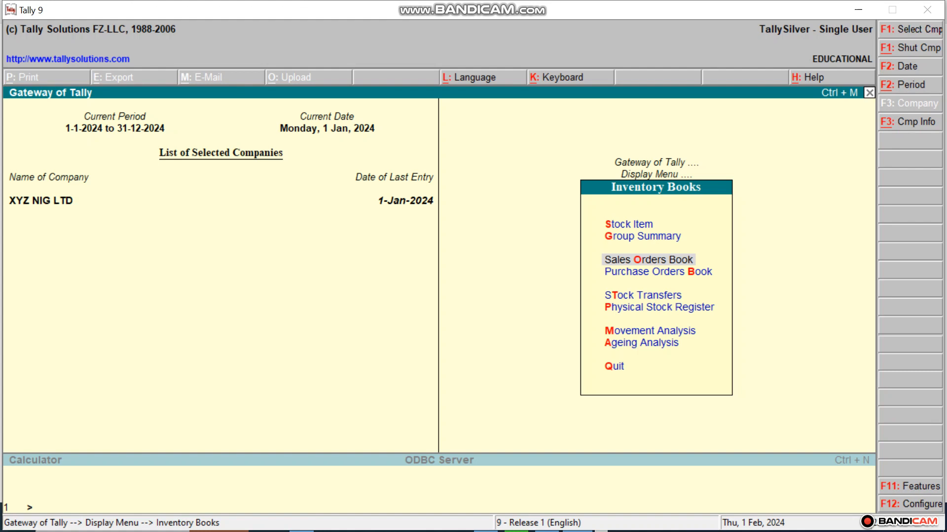
# View the Physical Stock Register, and open the Movement Analysis options of the Inventory Books.
pyautogui.press('p')
pyautogui.press('Escape')
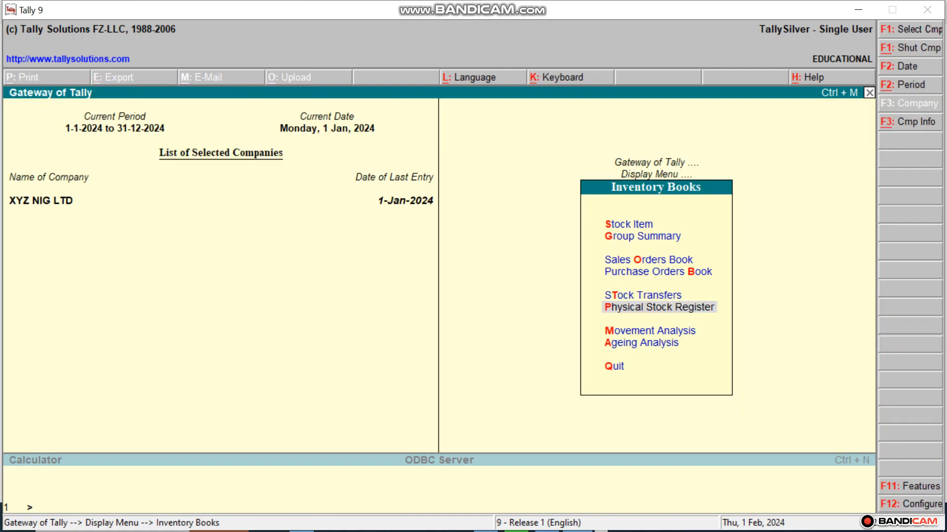
pyautogui.press('m')
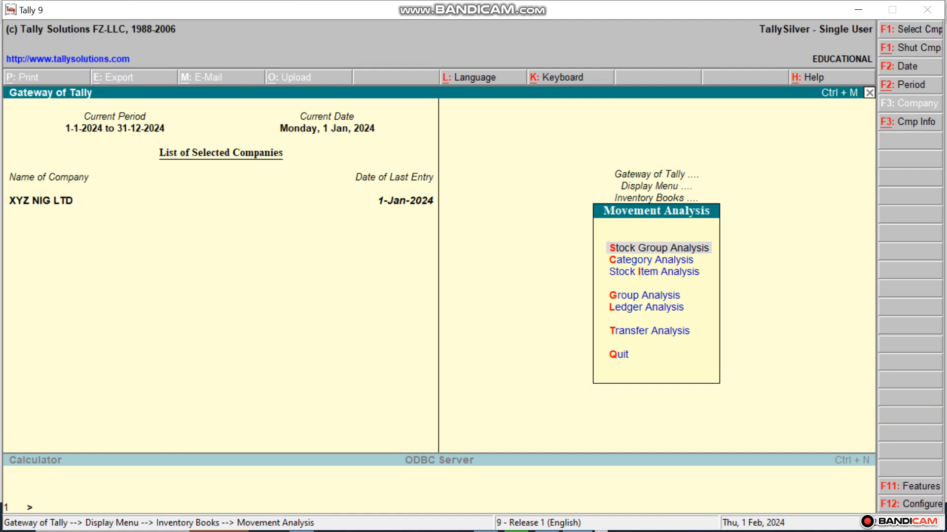
# View the Transfer Analysis for the Stock Journal voucher type, and return to the Inventory Books.
pyautogui.press('t')
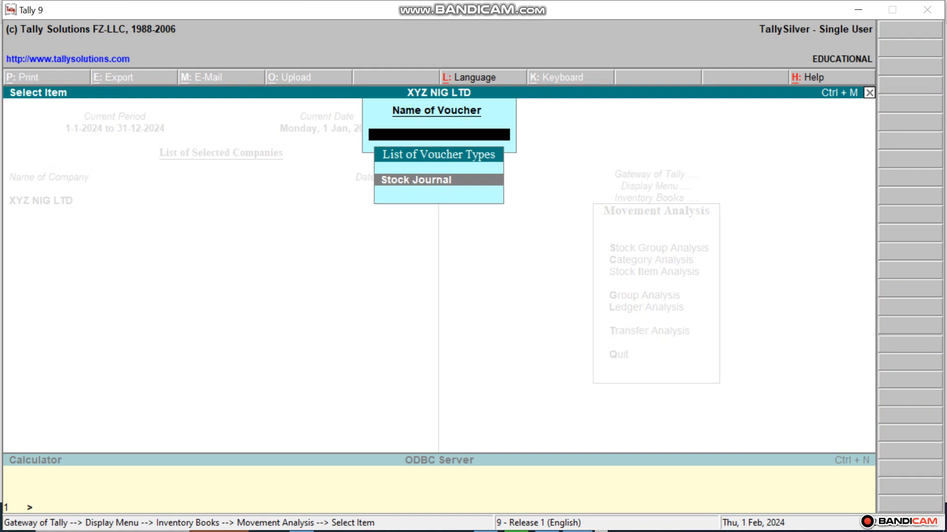
pyautogui.press('Return')
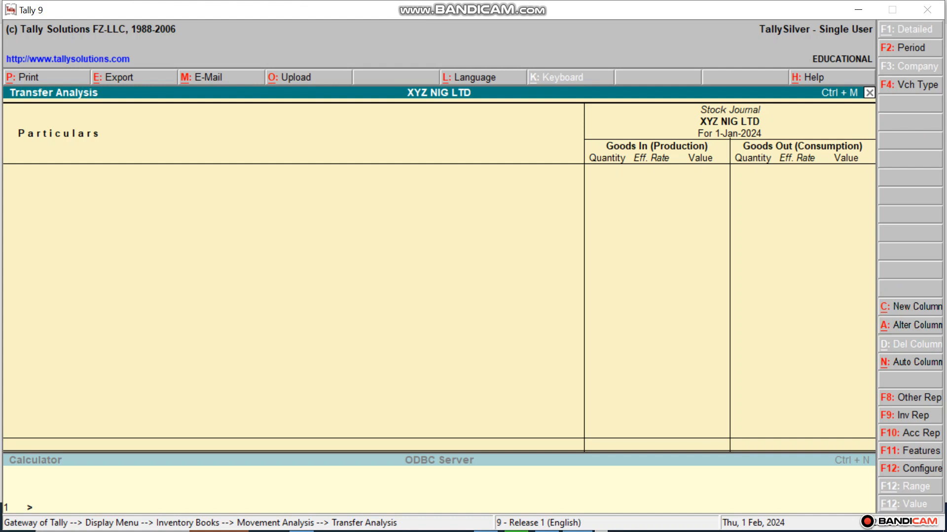
pyautogui.press('Escape')
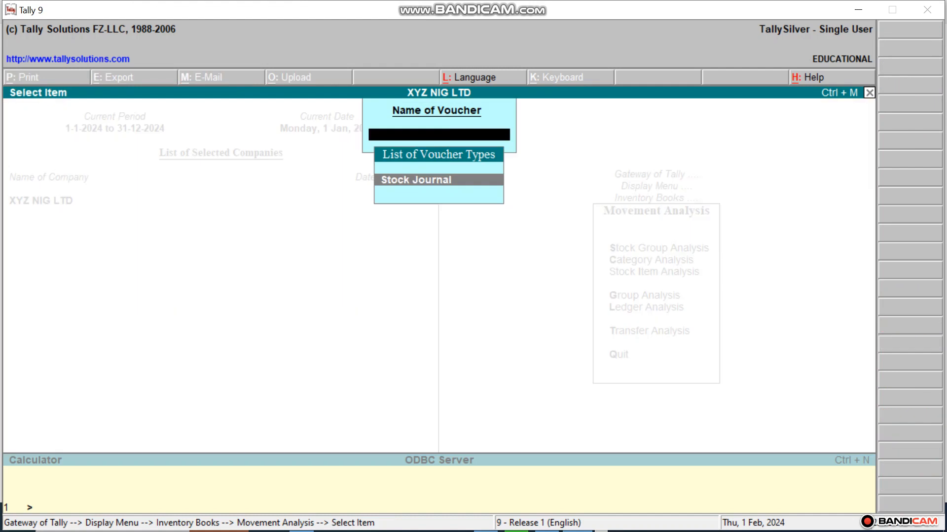
pyautogui.press('Escape')
pyautogui.press('Escape')
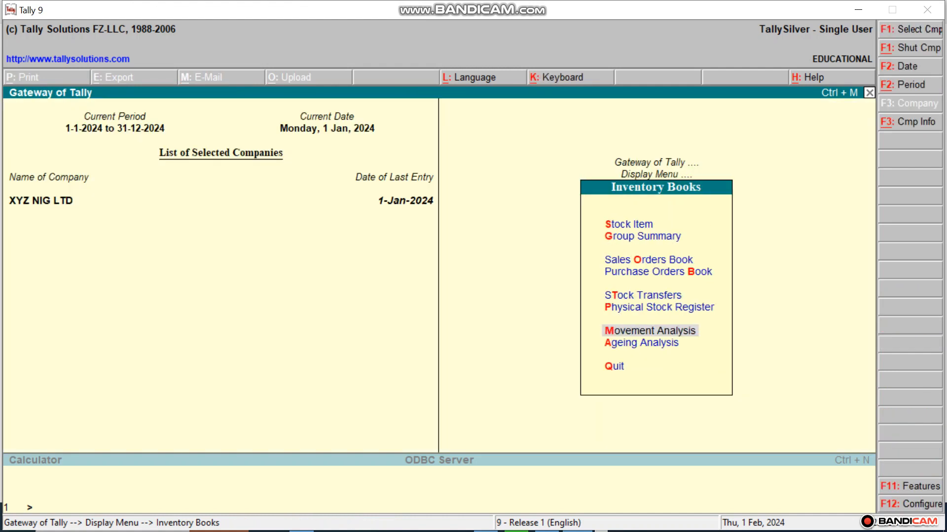
# Examine the Ageing Analysis of the LG stock group, and return to the stock group selection.
pyautogui.press('g')
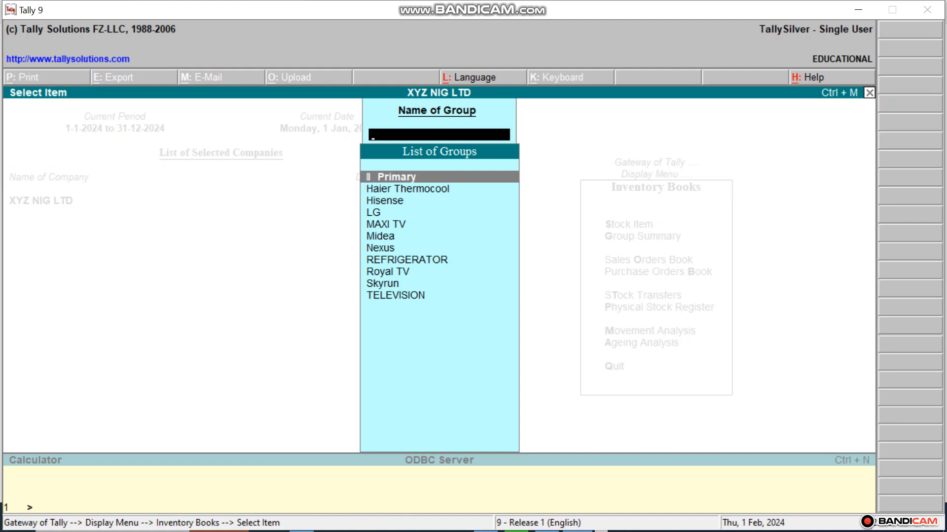
pyautogui.press('Escape')
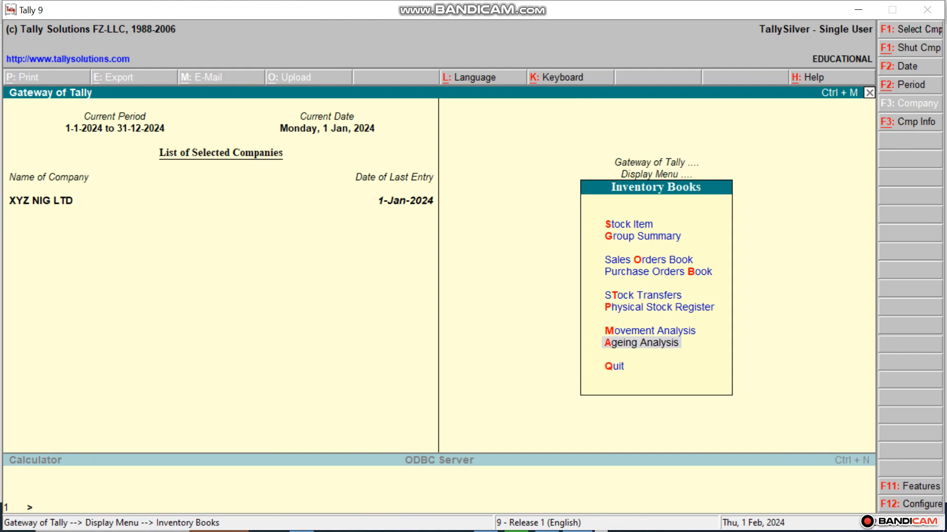
pyautogui.press('Return')
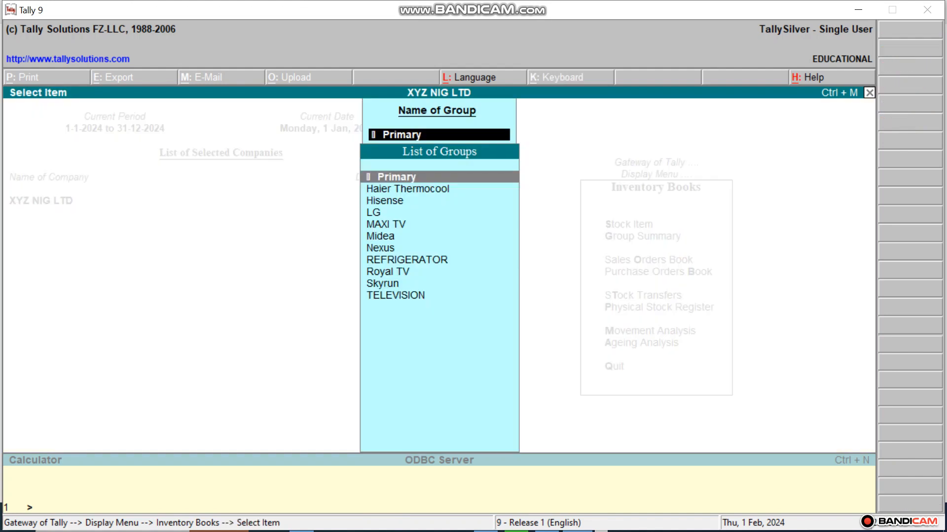
pyautogui.press('Down')
pyautogui.press('Down')
pyautogui.press('Down')
pyautogui.press('Return')
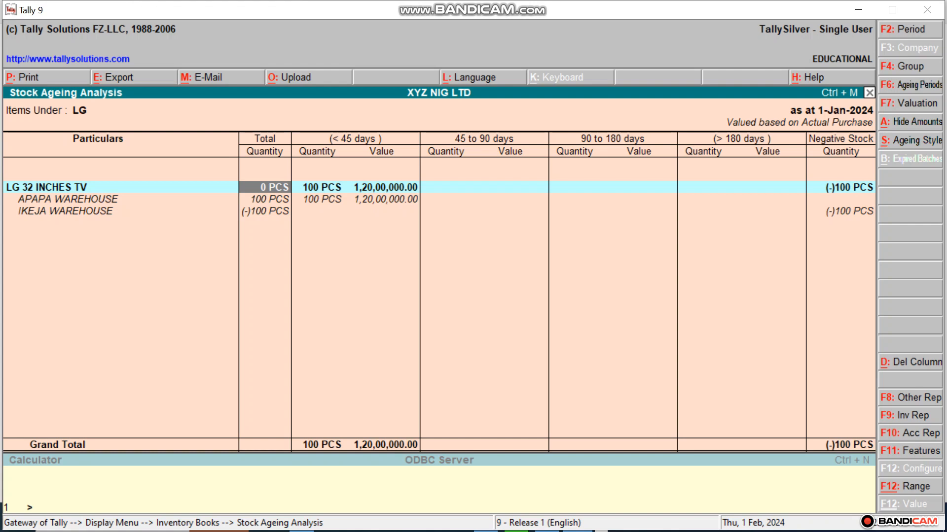
pyautogui.press('Escape')
pyautogui.press('super')
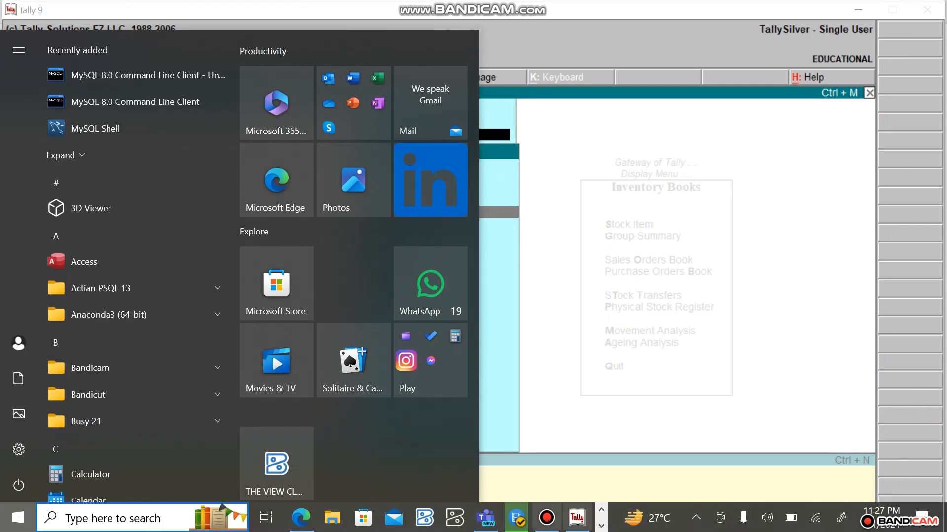
pyautogui.click(547, 518)
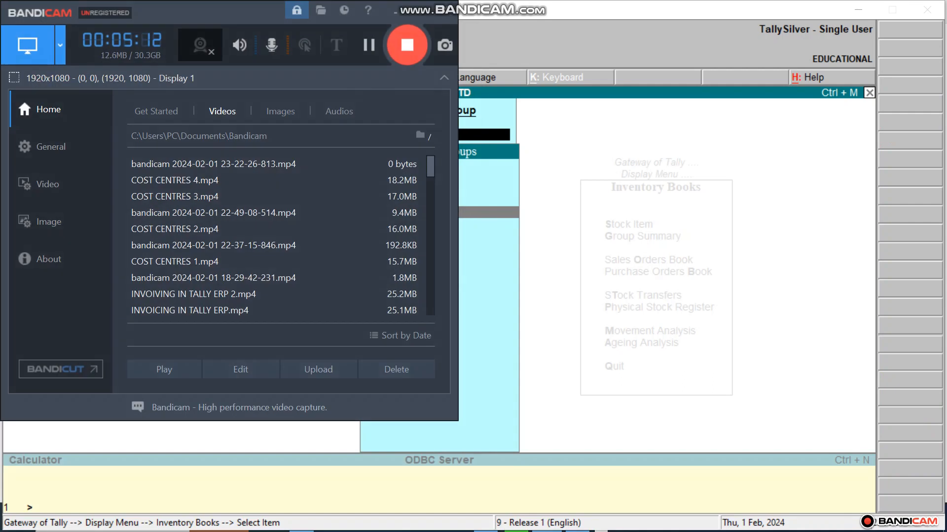